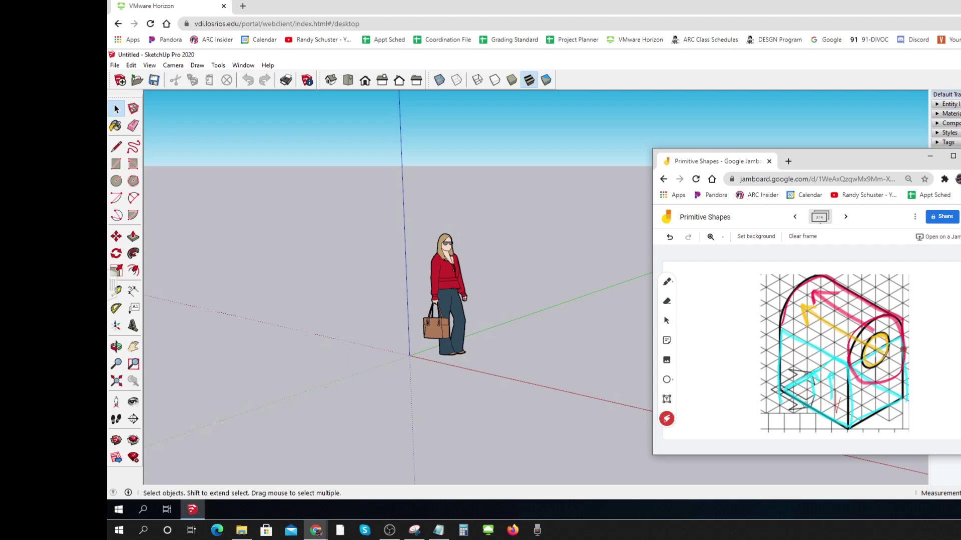
Examine the base block, rounded top and circular hole in the Primitive Shapes reference sketch.
{"action": "mouse_move", "coordinate": [852, 372]}
{"action": "left_mouse_down"}
{"action": "mouse_move", "coordinate": [913, 354]}
{"action": "mouse_move", "coordinate": [875, 323]}
{"action": "mouse_move", "coordinate": [860, 395]}
{"action": "mouse_move", "coordinate": [802, 320]}
{"action": "mouse_move", "coordinate": [813, 334]}
{"action": "mouse_move", "coordinate": [814, 316]}
{"action": "left_mouse_up"}
{"action": "mouse_move", "coordinate": [883, 341]}
{"action": "left_mouse_down"}
{"action": "mouse_move", "coordinate": [866, 361]}
{"action": "mouse_move", "coordinate": [894, 349]}
{"action": "mouse_move", "coordinate": [869, 352]}
{"action": "mouse_move", "coordinate": [892, 357]}
{"action": "mouse_move", "coordinate": [878, 369]}
{"action": "mouse_move", "coordinate": [875, 358]}
{"action": "mouse_move", "coordinate": [795, 331]}
{"action": "left_mouse_up"}
{"action": "mouse_move", "coordinate": [807, 408]}
{"action": "left_mouse_down"}
{"action": "mouse_move", "coordinate": [803, 423]}
{"action": "mouse_move", "coordinate": [846, 416]}
{"action": "mouse_move", "coordinate": [836, 435]}
{"action": "left_mouse_up"}
{"action": "left_click_drag", "start_coordinate": [877, 407], "coordinate": [894, 411]}
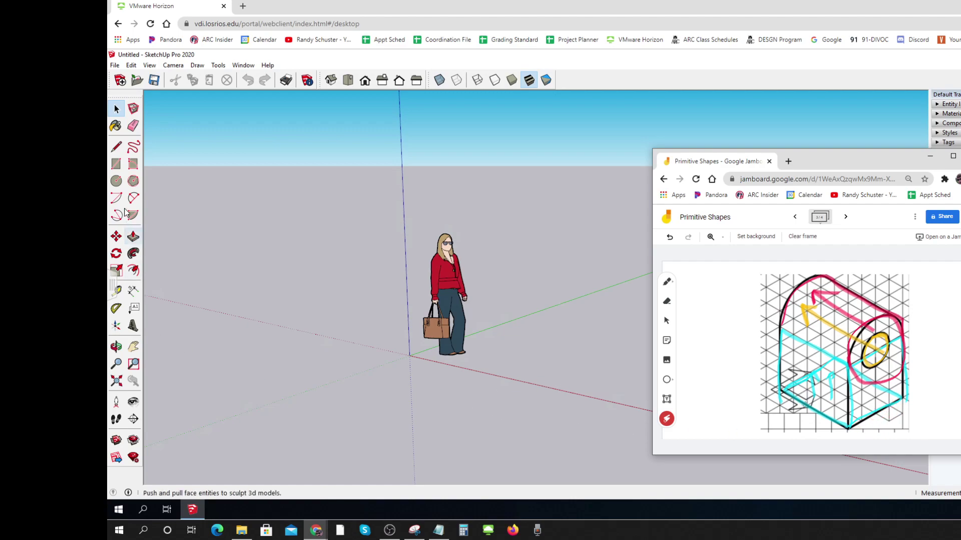
Draw a rectangle on the ground plane with its first corner at the origin, extending between the red and green axes.
{"action": "left_click", "coordinate": [116, 164]}
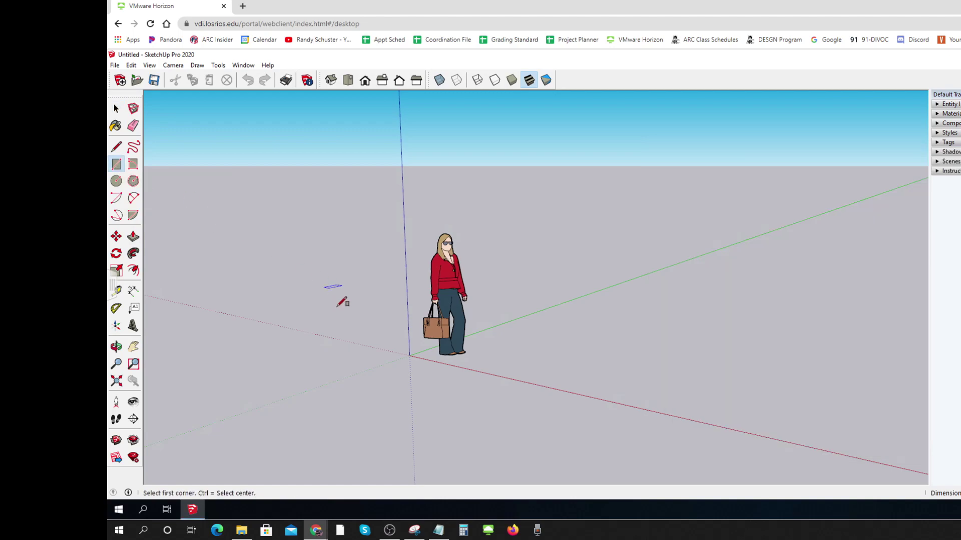
{"action": "left_click", "coordinate": [409, 356]}
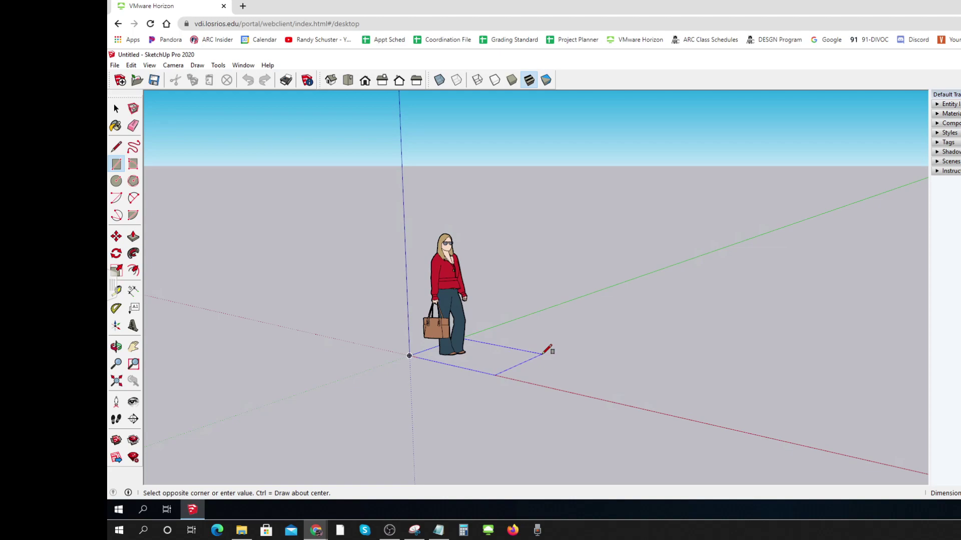
{"action": "key", "text": "Escape"}
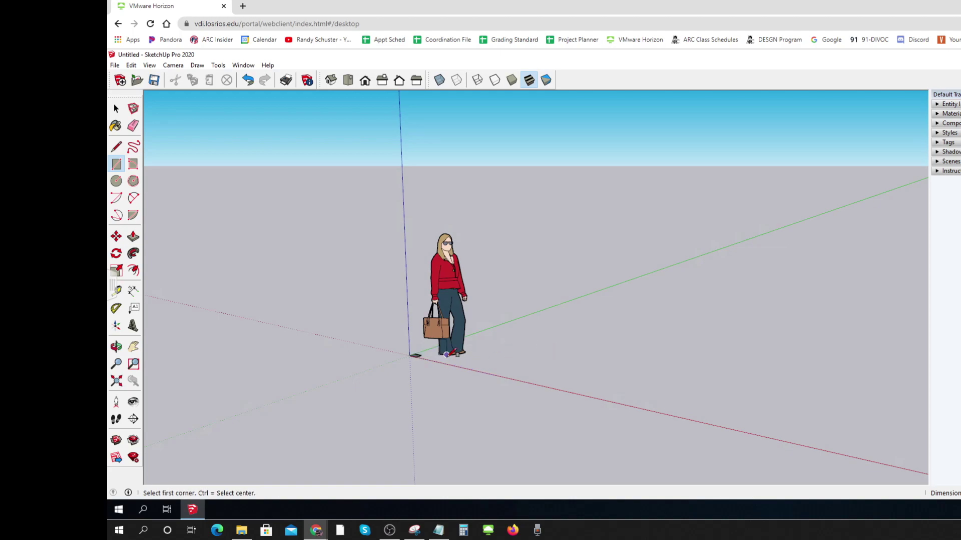
Delete the human scale figure standing near the origin.
{"action": "key", "text": "space"}
{"action": "left_click", "coordinate": [453, 283]}
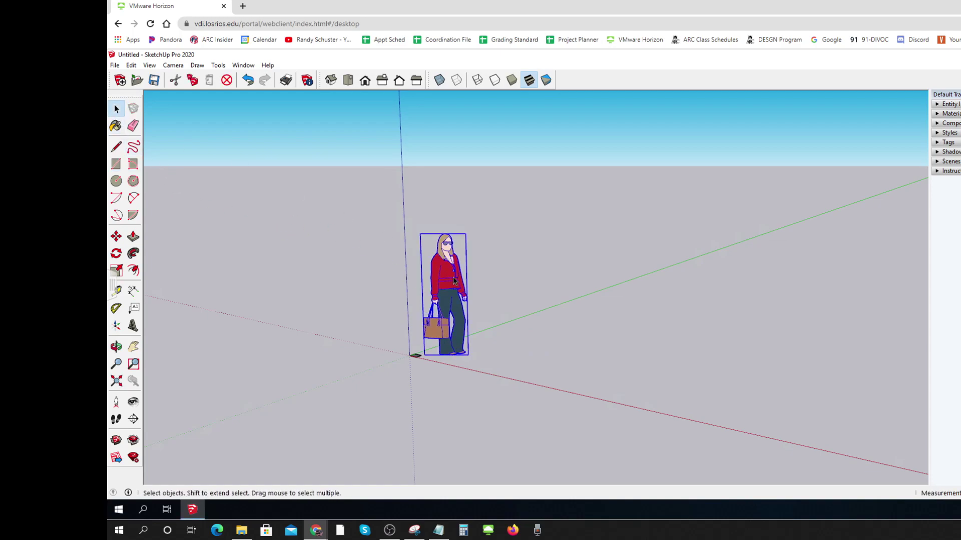
{"action": "key", "text": "Delete"}
Compare with the reference sketch and push/pull the rectangle upward into a solid box.
{"action": "scroll", "coordinate": [420, 366], "scroll_direction": "up", "scroll_amount": 1}
{"action": "scroll", "coordinate": [409, 353], "scroll_direction": "up", "scroll_amount": 5}
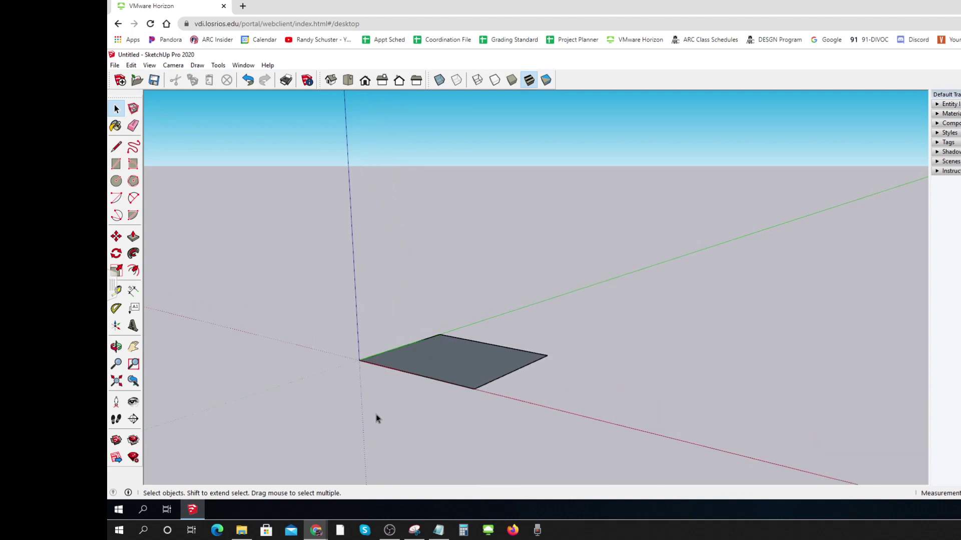
{"action": "mouse_move", "coordinate": [316, 530]}
{"action": "left_click", "coordinate": [521, 489]}
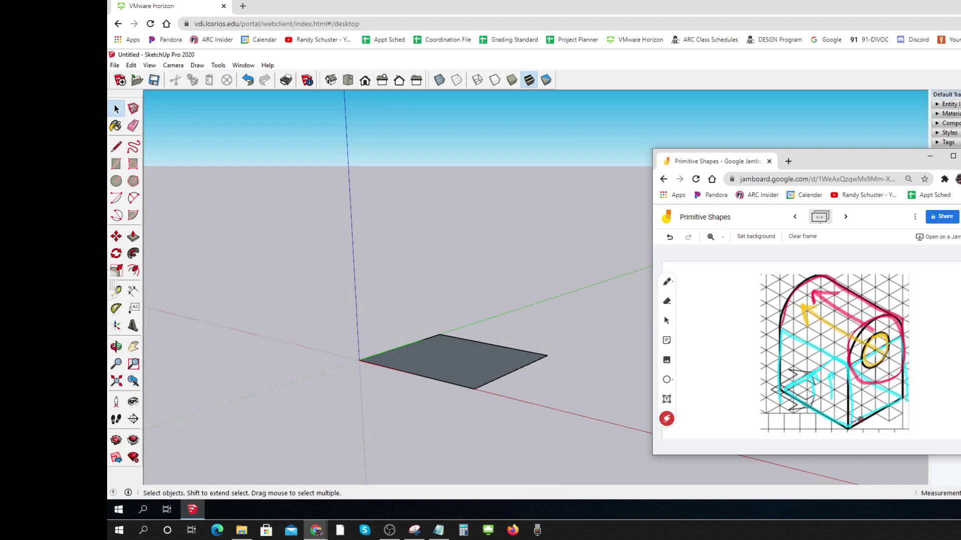
{"action": "mouse_move", "coordinate": [844, 390]}
{"action": "left_mouse_down"}
{"action": "mouse_move", "coordinate": [853, 378]}
{"action": "mouse_move", "coordinate": [847, 420]}
{"action": "mouse_move", "coordinate": [848, 372]}
{"action": "mouse_move", "coordinate": [850, 389]}
{"action": "left_mouse_up"}
{"action": "left_click", "coordinate": [133, 236]}
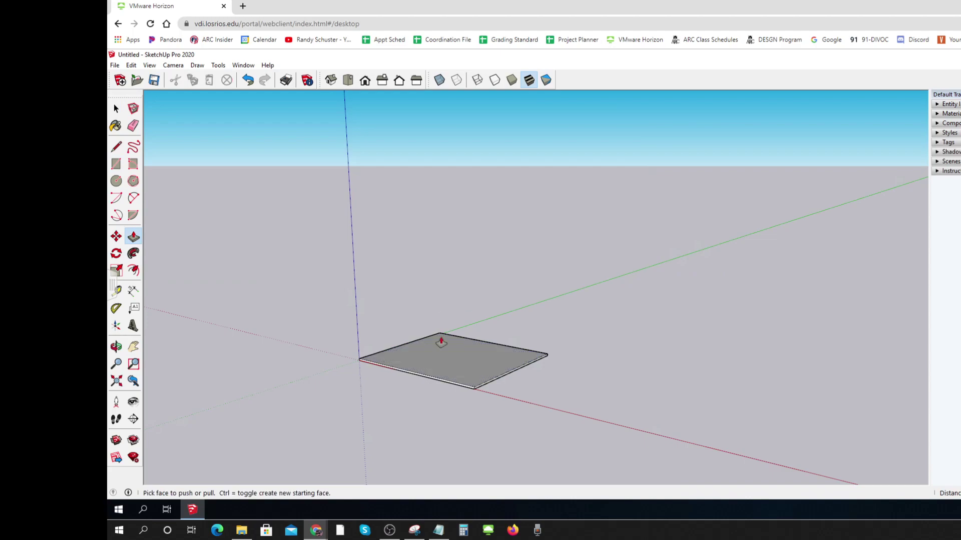
{"action": "left_click", "coordinate": [451, 369]}
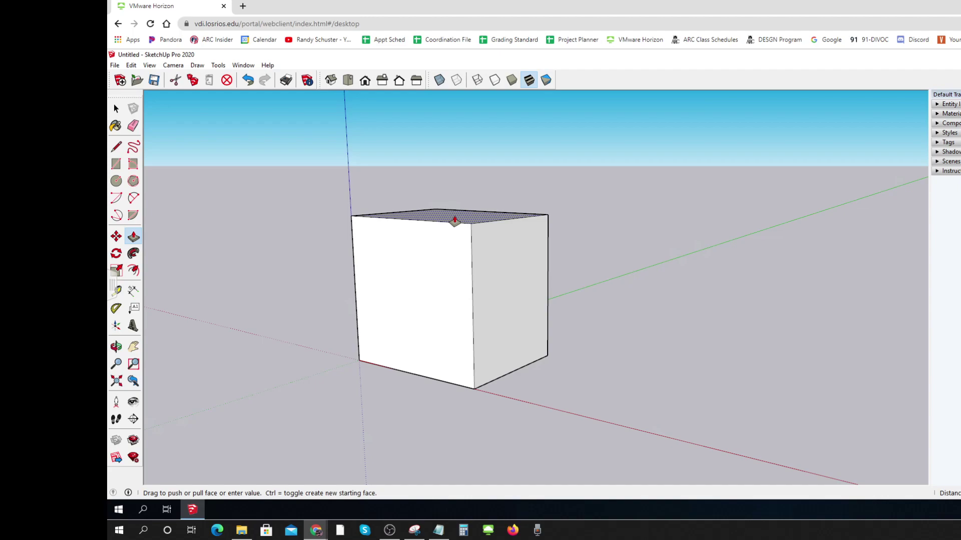
{"action": "key", "text": "Return"}
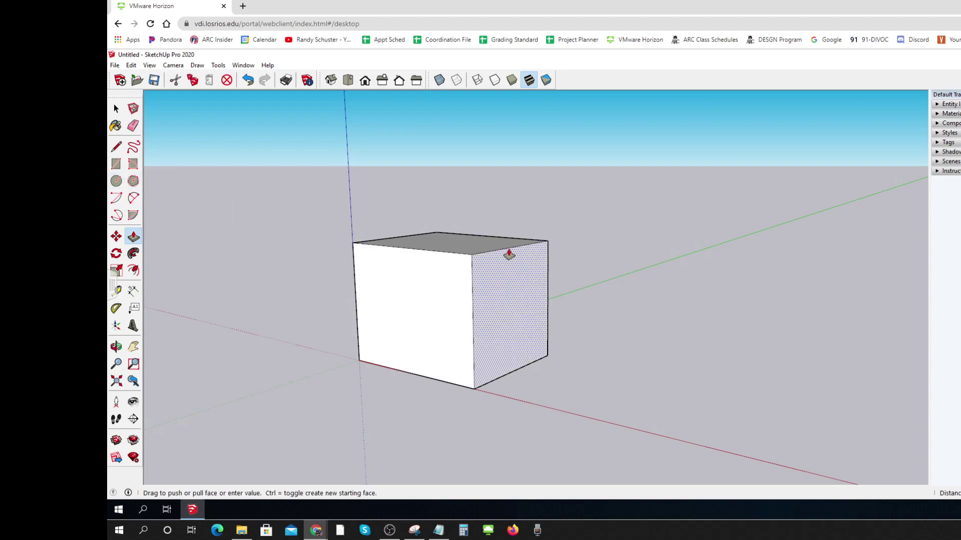
{"action": "key", "text": "ctrl"}
{"action": "key", "text": "ctrl"}
{"action": "key", "text": "ctrl"}
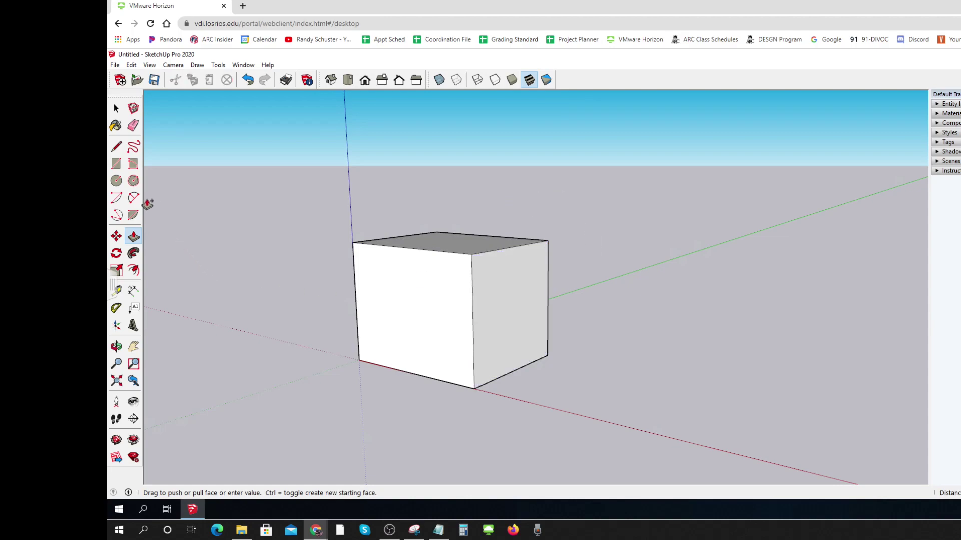
Draw a vertical circle in the plane of the box's end face, centred on the top edge's midpoint and reaching its corner.
{"action": "left_click", "coordinate": [117, 182]}
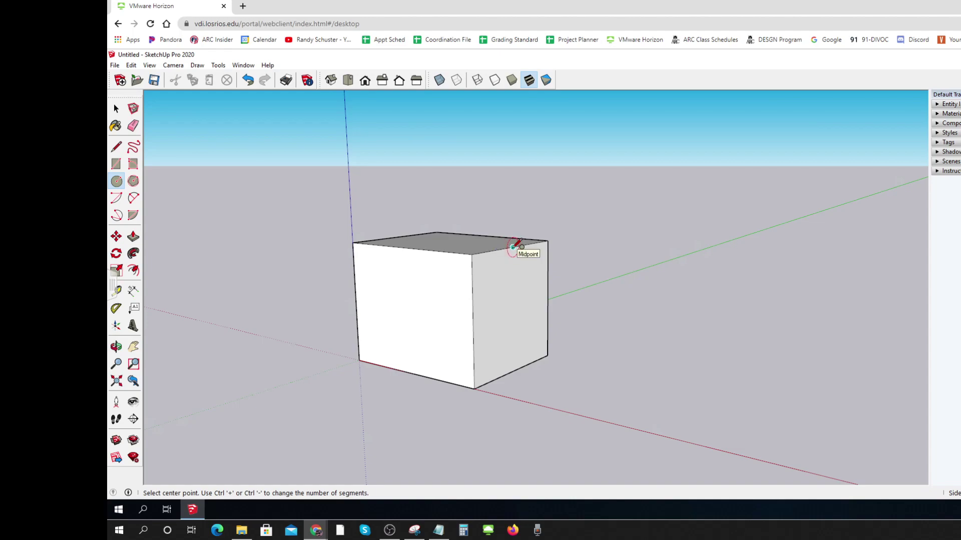
{"action": "key", "text": "ctrl"}
{"action": "left_click", "coordinate": [513, 247]}
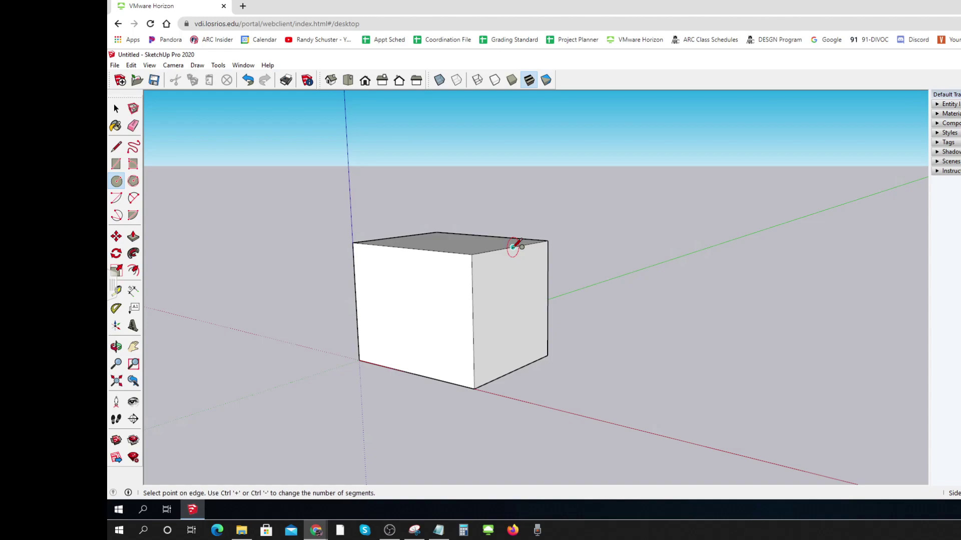
{"action": "left_click", "coordinate": [548, 240]}
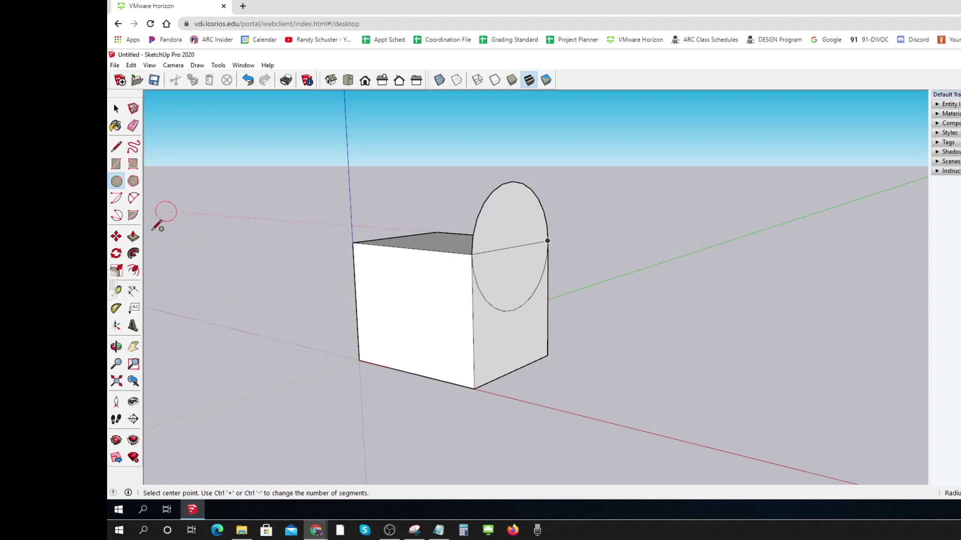
Push/pull the upper half circle back to the box's far end and erase the leftover lower arc from the end face.
{"action": "left_click", "coordinate": [133, 237]}
{"action": "left_click", "coordinate": [510, 229]}
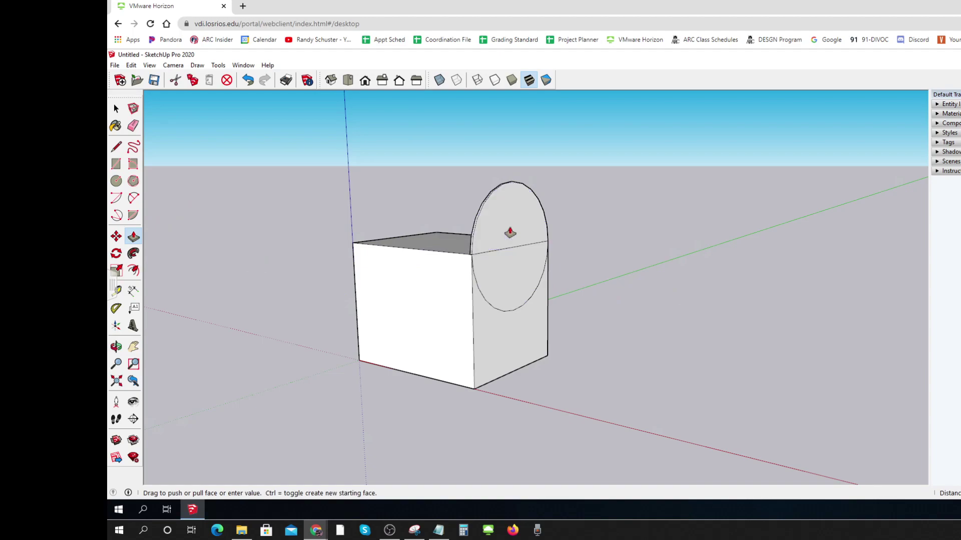
{"action": "left_click", "coordinate": [354, 246]}
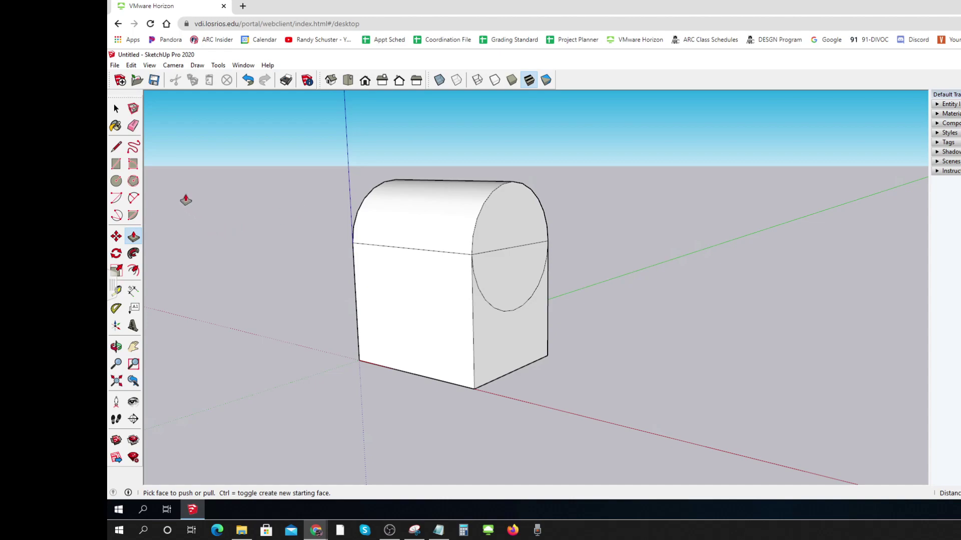
{"action": "left_click", "coordinate": [133, 125]}
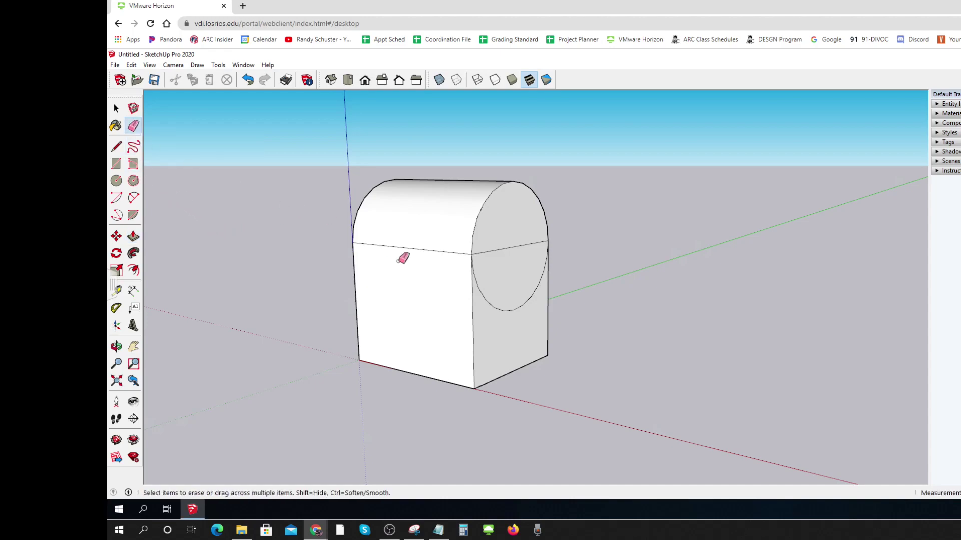
{"action": "left_click", "coordinate": [521, 306]}
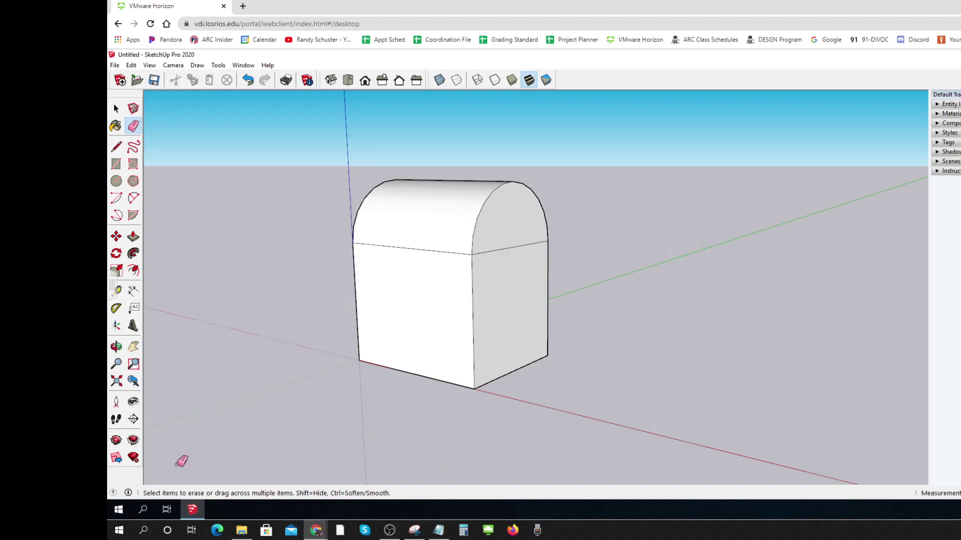
{"action": "mouse_move", "coordinate": [317, 530]}
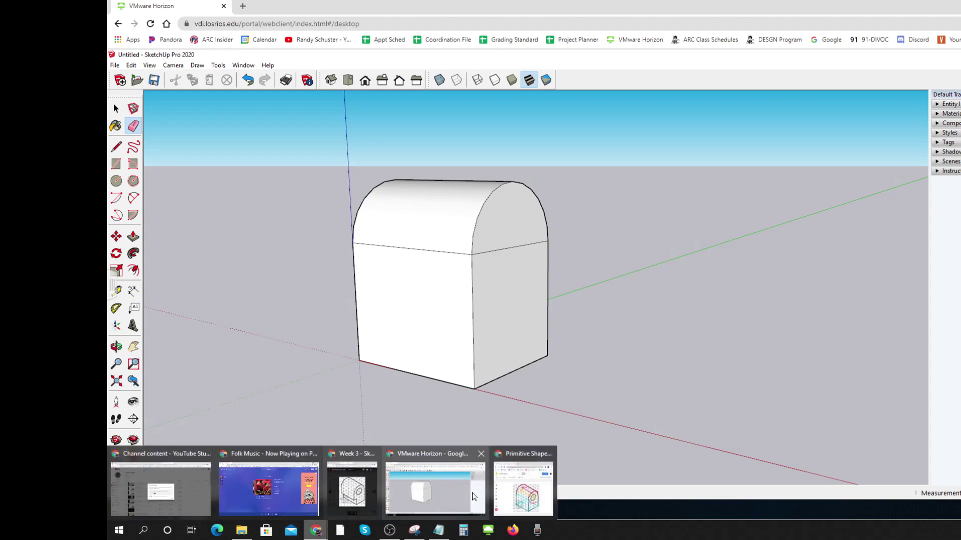
{"action": "left_click", "coordinate": [523, 495]}
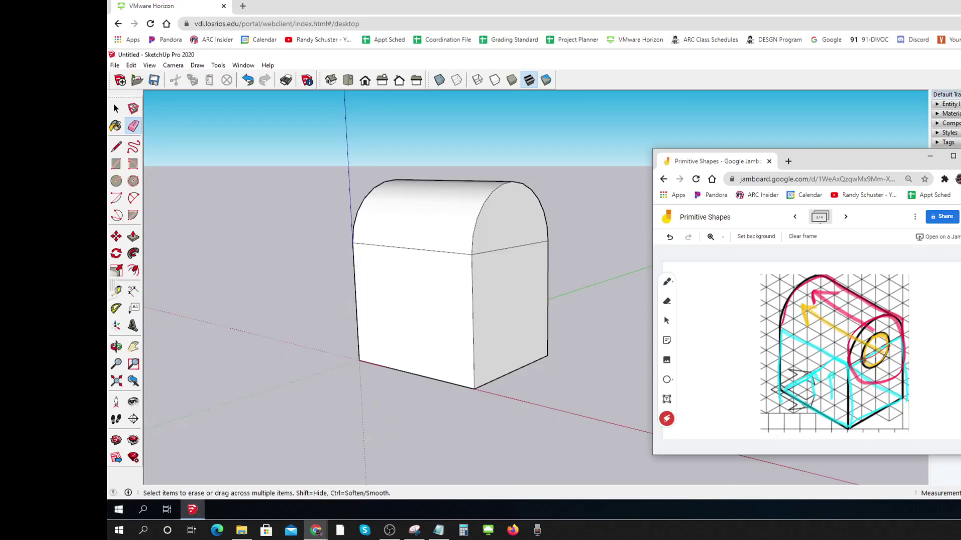
{"action": "mouse_move", "coordinate": [887, 349]}
{"action": "left_mouse_down"}
{"action": "mouse_move", "coordinate": [867, 360]}
{"action": "mouse_move", "coordinate": [885, 350]}
{"action": "left_mouse_up"}
{"action": "left_click", "coordinate": [117, 147]}
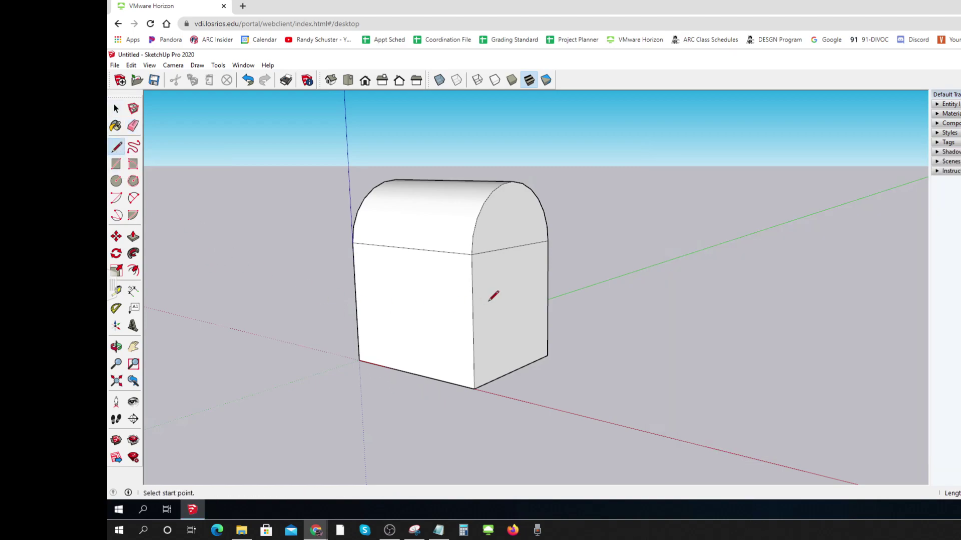
{"action": "left_click", "coordinate": [512, 247]}
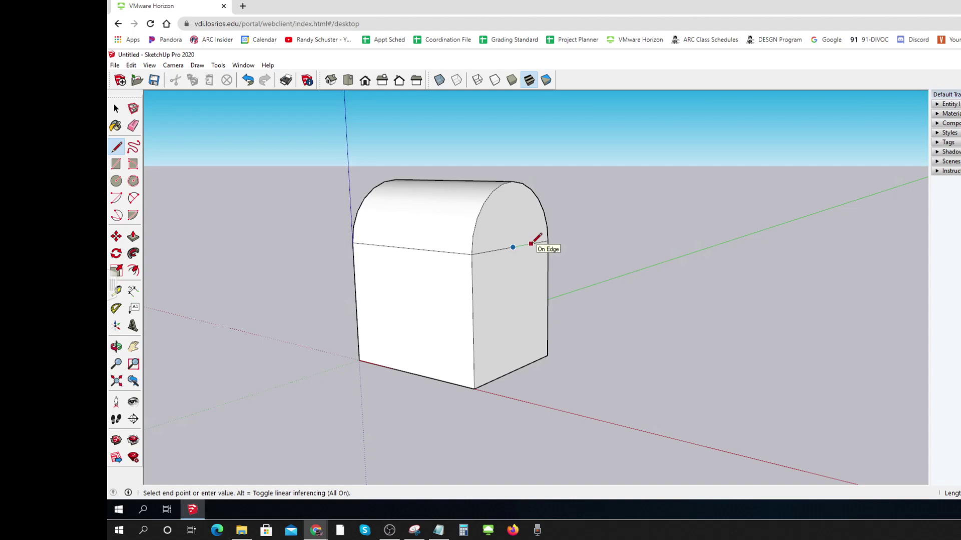
{"action": "key", "text": "Escape"}
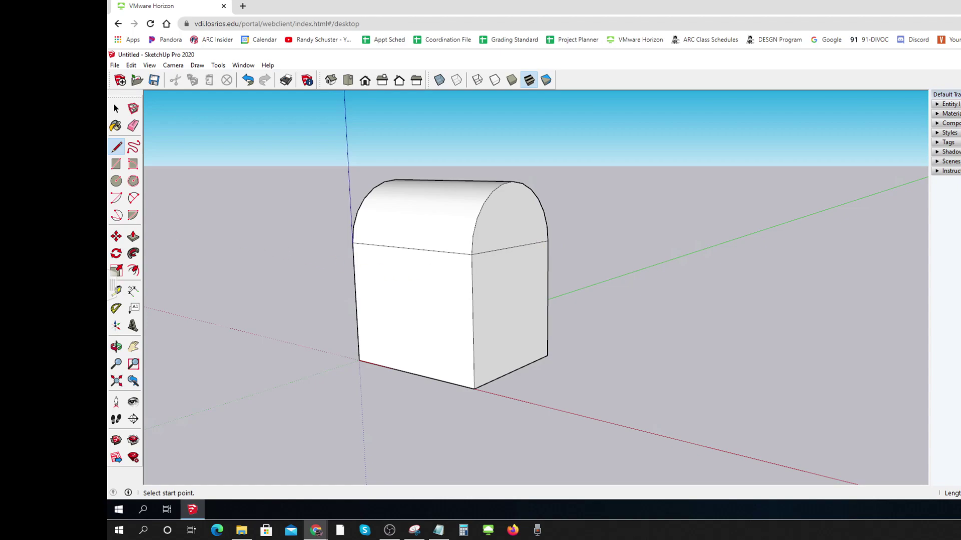
Draw a circle about half the arch's radius at the midpoint of the dividing line and erase the line segment inside it.
{"action": "left_click", "coordinate": [116, 182]}
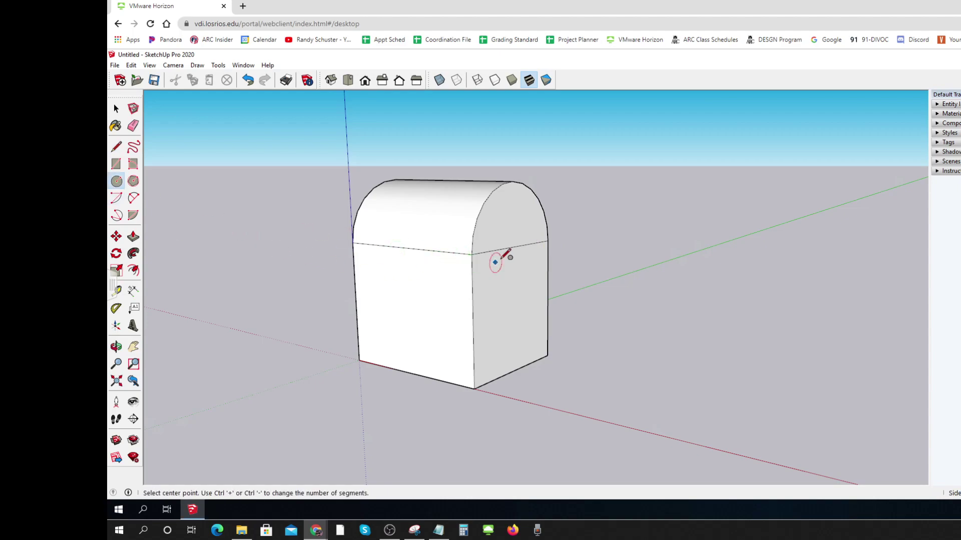
{"action": "left_click", "coordinate": [513, 247]}
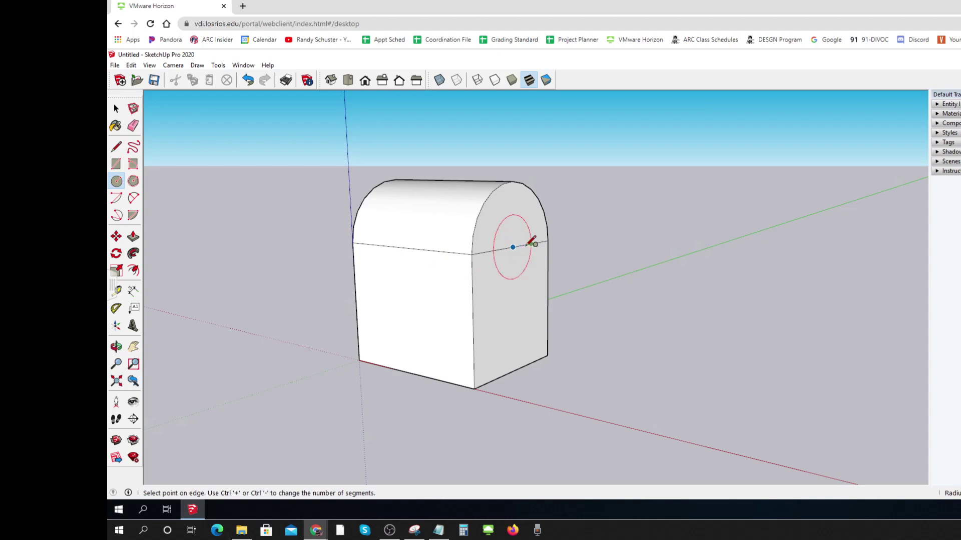
{"action": "left_click", "coordinate": [531, 245]}
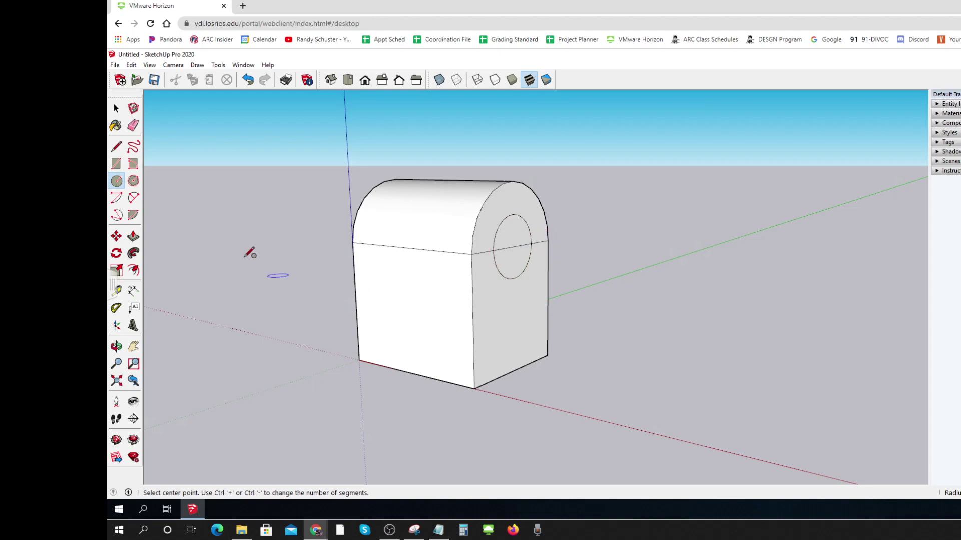
{"action": "left_click", "coordinate": [134, 127]}
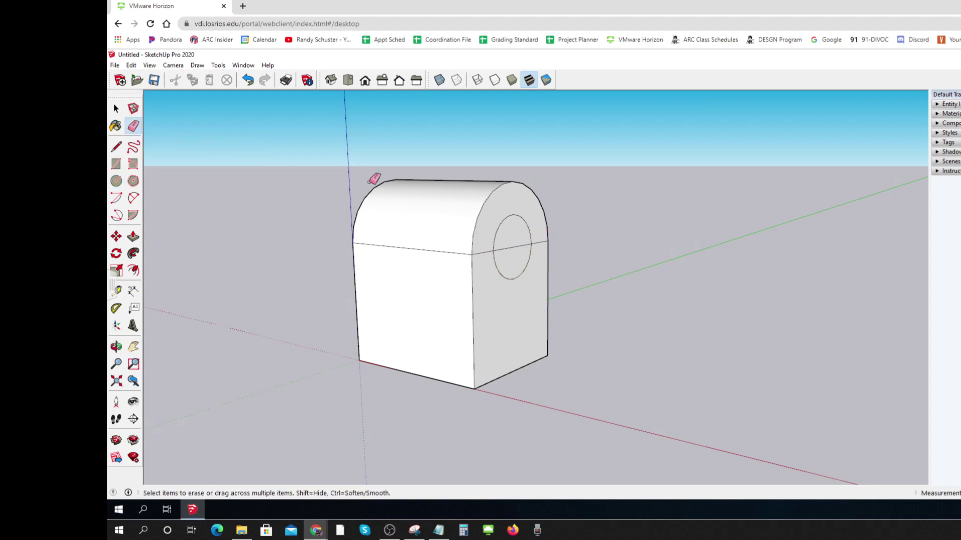
{"action": "left_click", "coordinate": [515, 250]}
Push the circular face through the whole block and out beyond its far end.
{"action": "left_click", "coordinate": [133, 237]}
{"action": "left_click", "coordinate": [517, 263]}
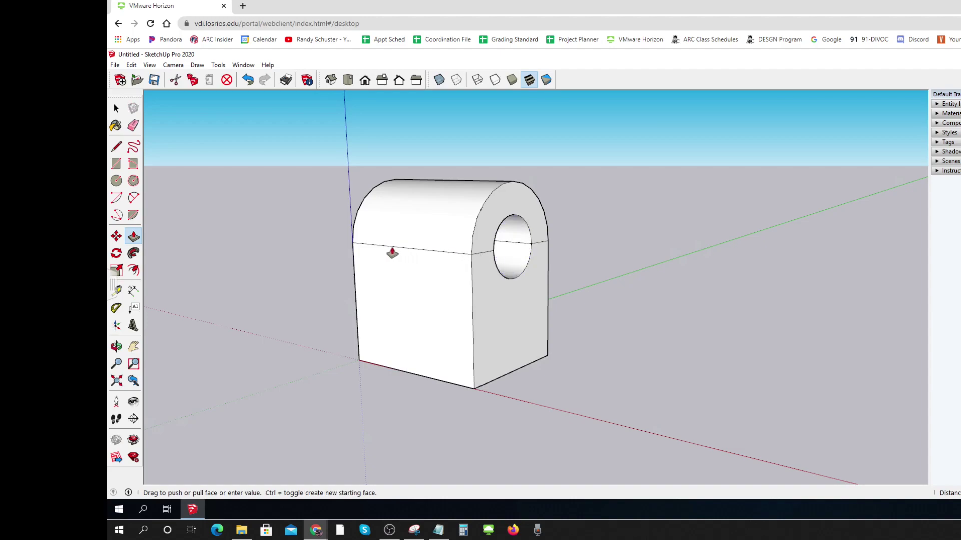
{"action": "left_click", "coordinate": [328, 261]}
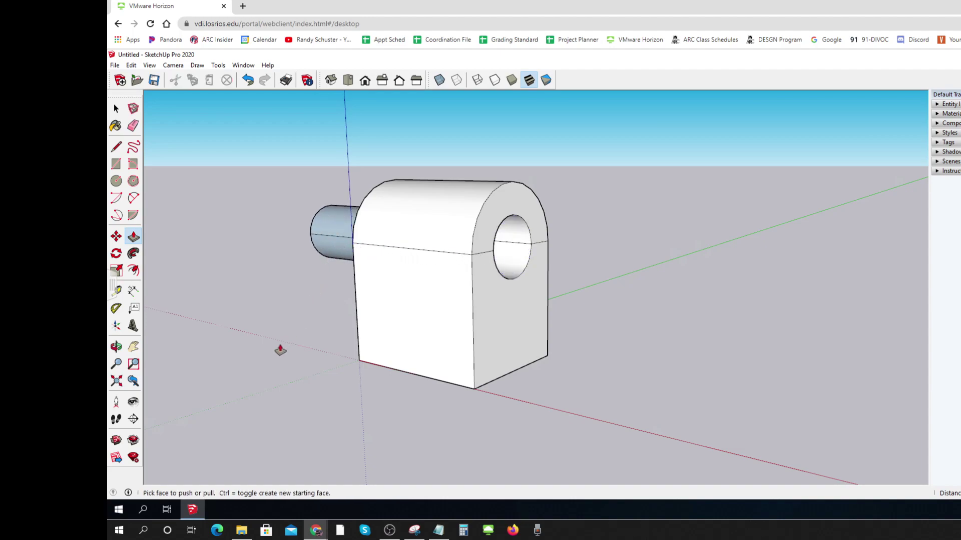
Select the entire block with its protruding cylinder and intersect the faces with the model.
{"action": "middle_click_drag", "start_coordinate": [275, 371], "coordinate": [631, 367]}
{"action": "left_click", "coordinate": [116, 109]}
{"action": "left_click", "coordinate": [116, 109]}
{"action": "mouse_move", "coordinate": [279, 133]}
{"action": "left_mouse_down"}
{"action": "mouse_move", "coordinate": [704, 401]}
{"action": "mouse_move", "coordinate": [746, 446]}
{"action": "left_mouse_up"}
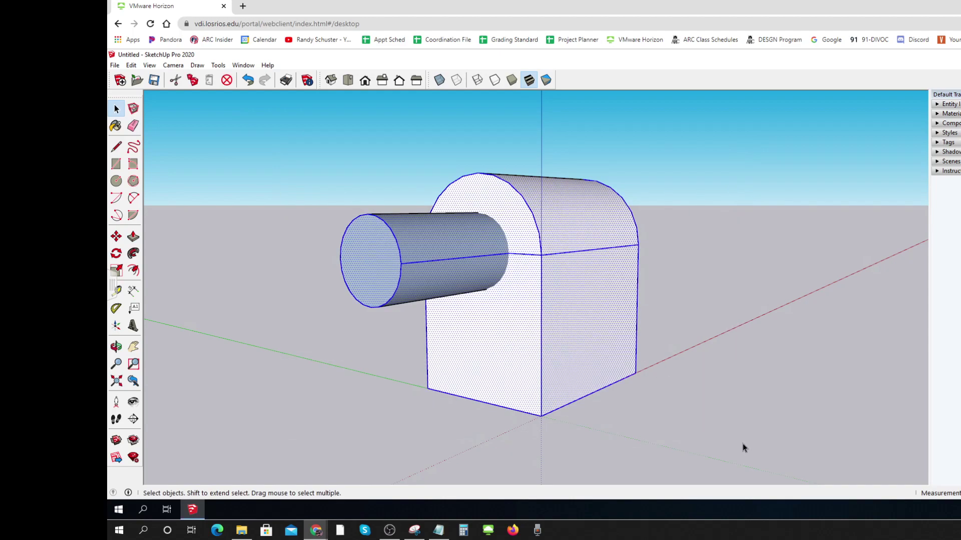
{"action": "right_click", "coordinate": [488, 326]}
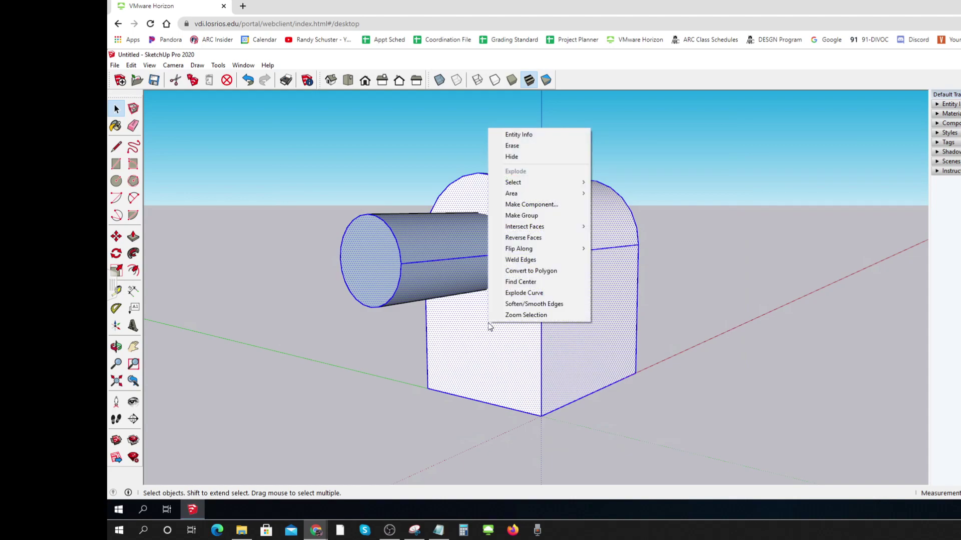
{"action": "mouse_move", "coordinate": [523, 227]}
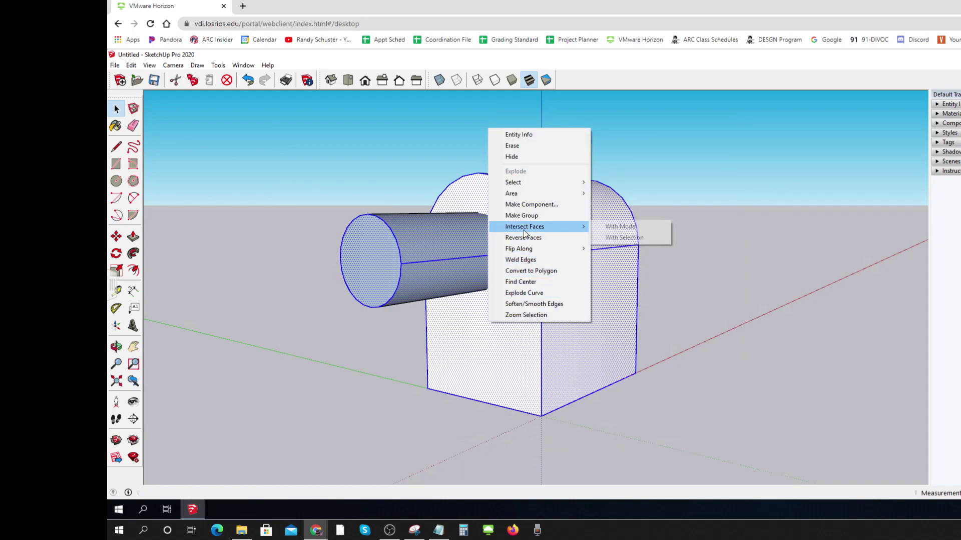
{"action": "left_click", "coordinate": [635, 228]}
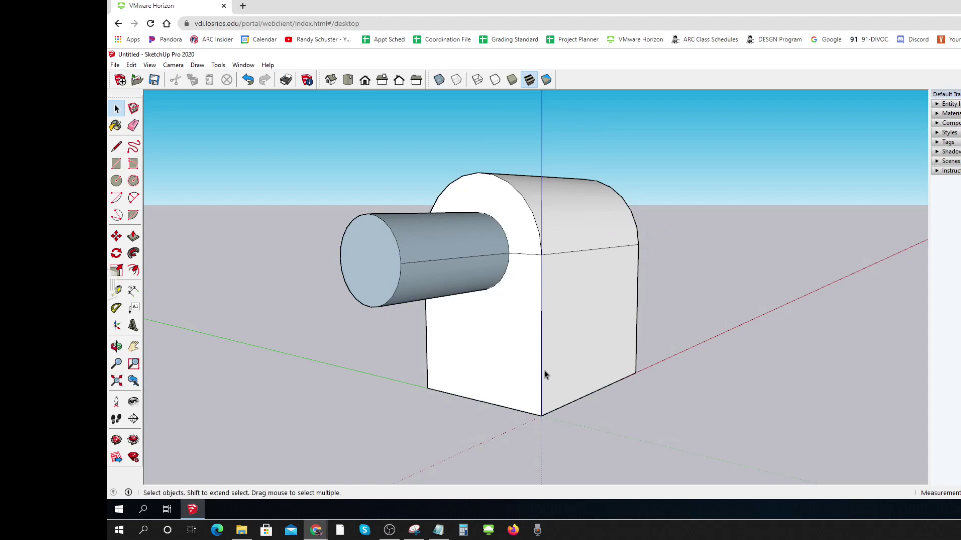
Select and delete the cylinder section protruding beyond the block's rear face.
{"action": "left_click_drag", "start_coordinate": [405, 336], "coordinate": [389, 262]}
{"action": "left_click_drag", "start_coordinate": [329, 175], "coordinate": [330, 178]}
{"action": "key", "text": "Delete"}
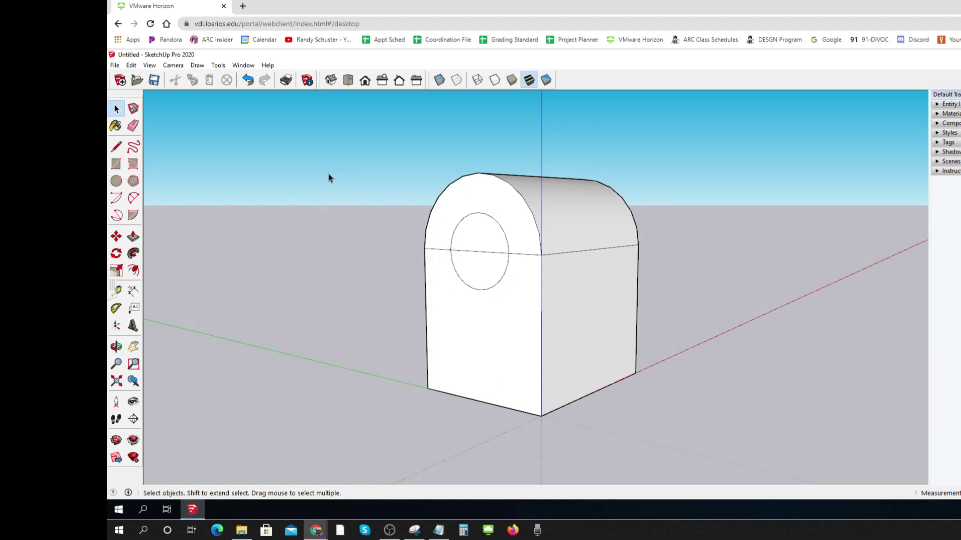
Delete both half-circle faces covering the hole and the dividing-line segment crossing its opening on the block's near face.
{"action": "left_click", "coordinate": [470, 244]}
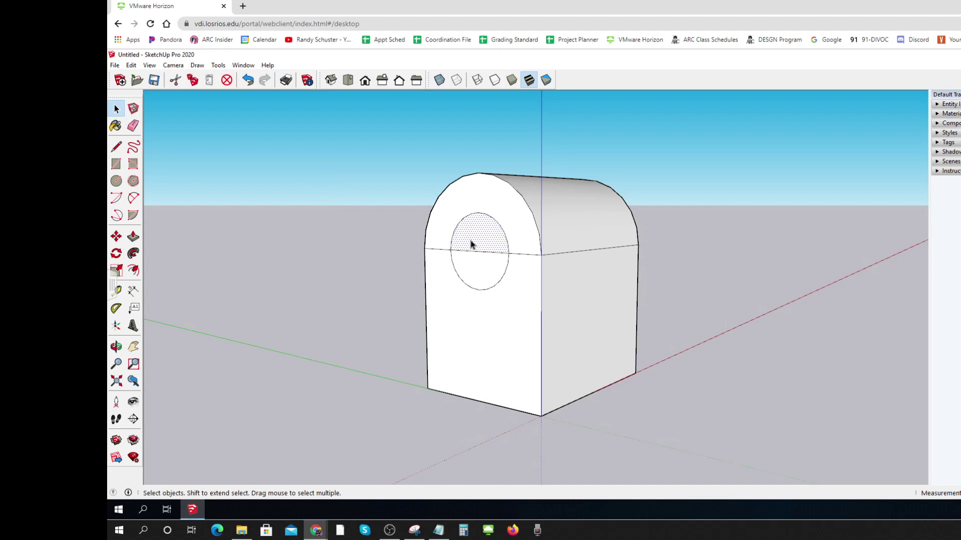
{"action": "key", "text": "Delete"}
{"action": "left_click", "coordinate": [482, 270]}
{"action": "key", "text": "Delete"}
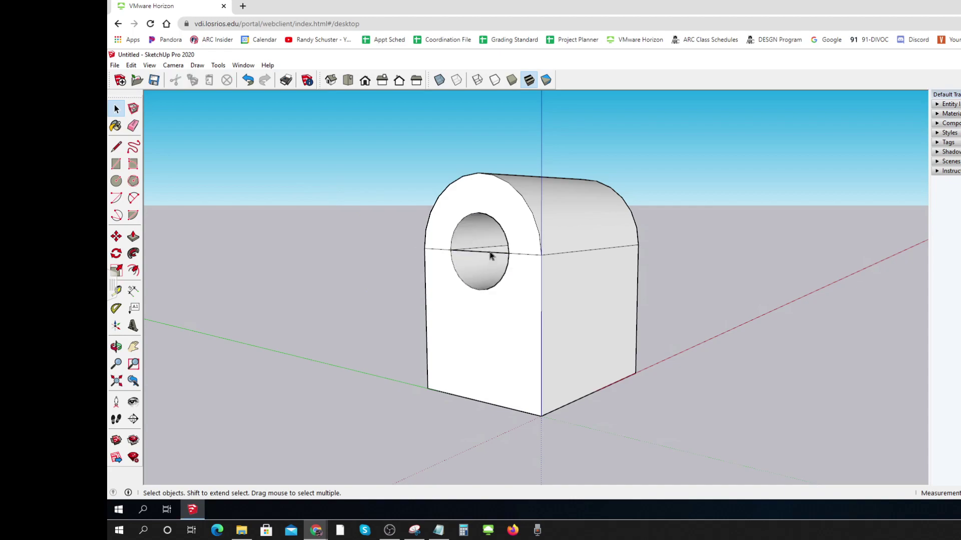
{"action": "left_click", "coordinate": [492, 255]}
{"action": "key", "text": "Delete"}
Inspect the hole from the block's opposite end, switch to the Primitive Shapes Jamboard and advance to its notch sketch on frame 4.
{"action": "middle_click_drag", "start_coordinate": [748, 400], "coordinate": [723, 407], "text": "shift"}
{"action": "middle_click_drag", "start_coordinate": [684, 440], "coordinate": [236, 417]}
{"action": "left_click_drag", "start_coordinate": [302, 411], "coordinate": [221, 425]}
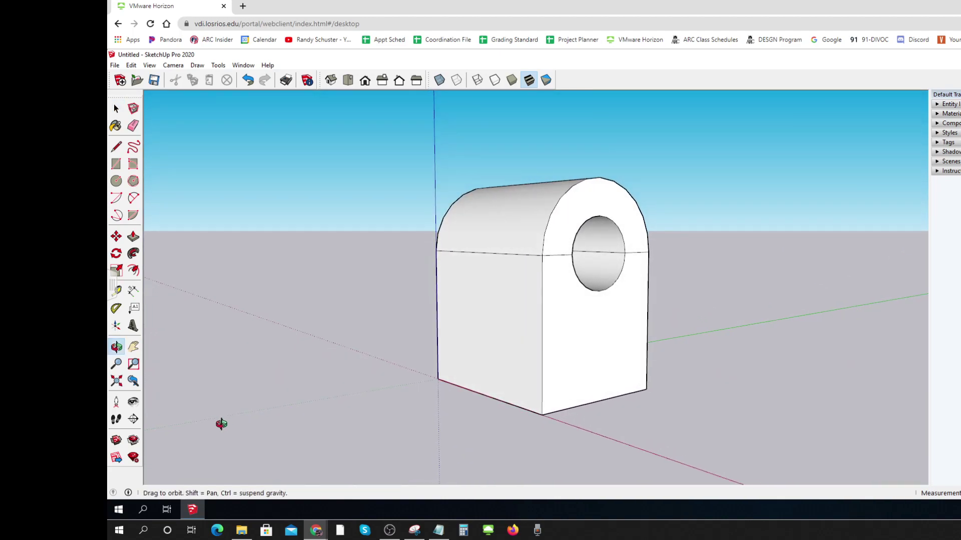
{"action": "key", "text": "space"}
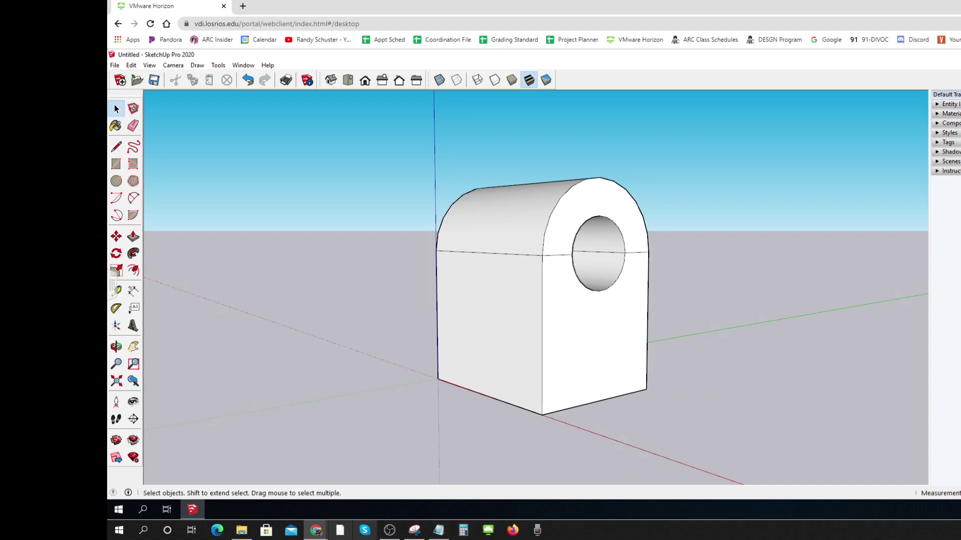
{"action": "mouse_move", "coordinate": [315, 531]}
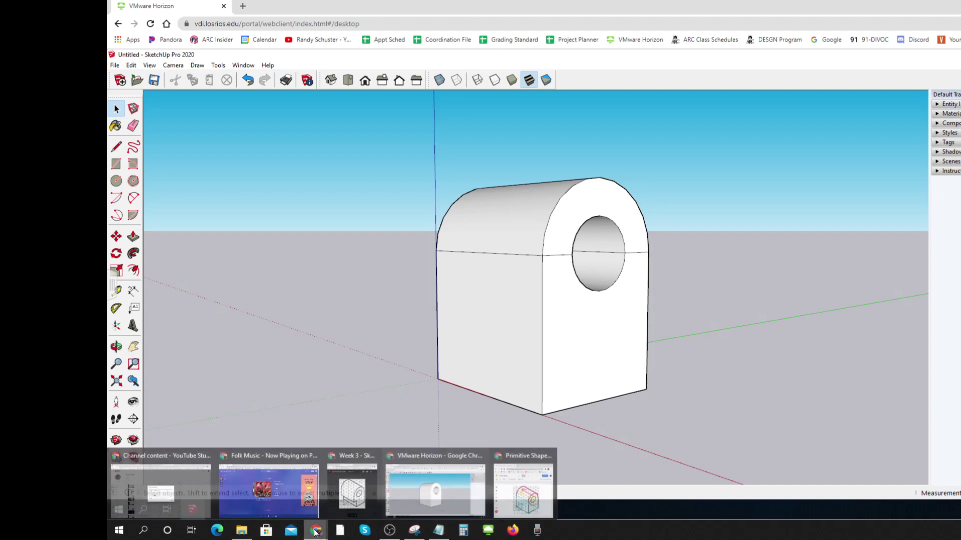
{"action": "left_click", "coordinate": [524, 495]}
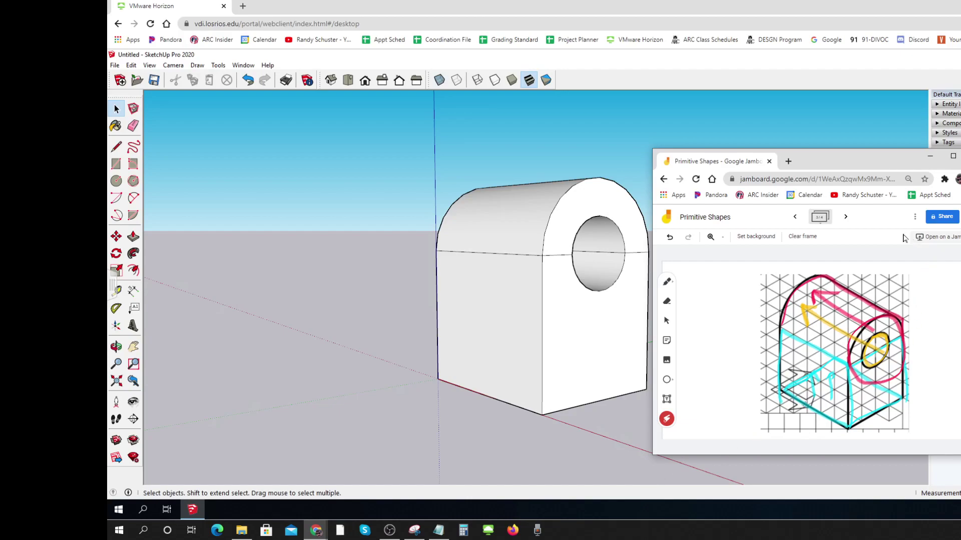
{"action": "left_click", "coordinate": [846, 216]}
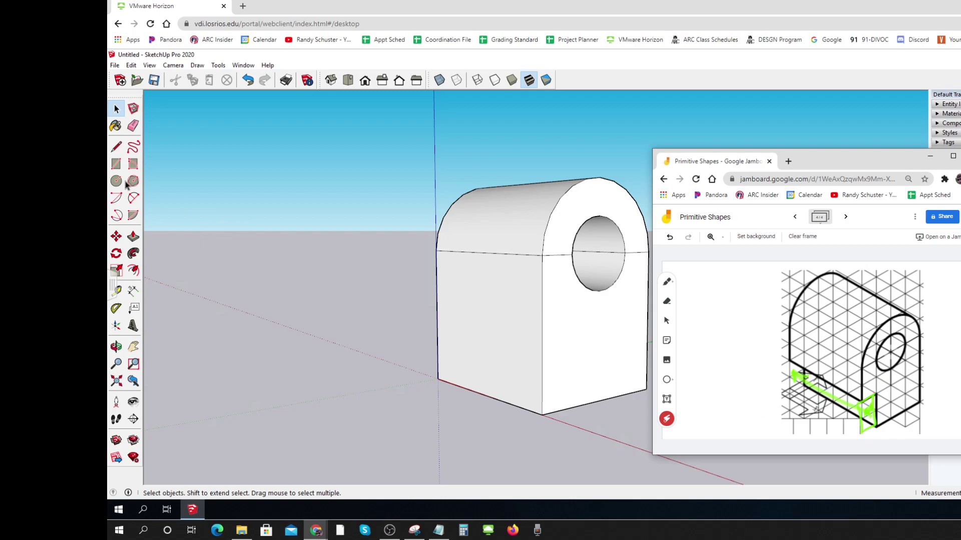
Mark 1" along the end face's bottom edge from the near corner and draw a vertical line up the face from that point.
{"action": "left_click", "coordinate": [117, 147]}
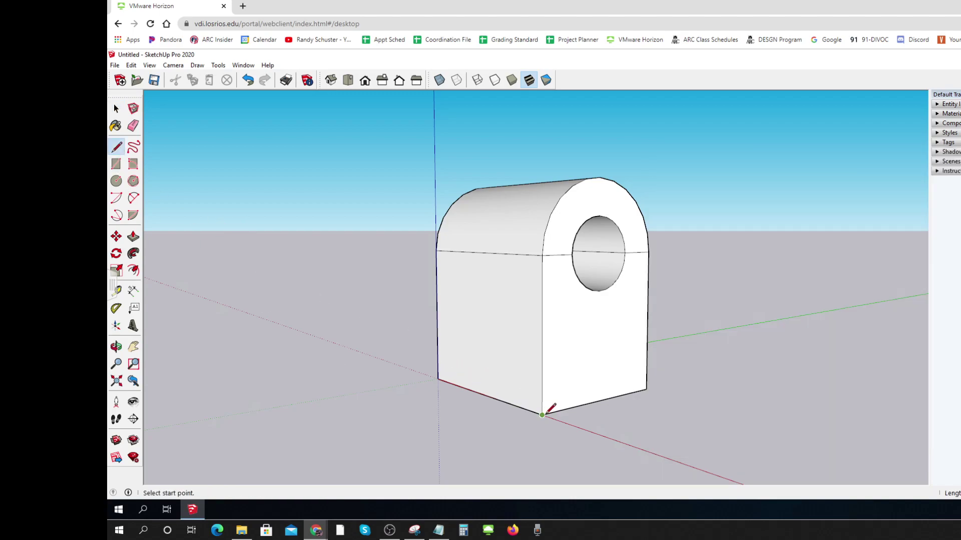
{"action": "left_click", "coordinate": [541, 415]}
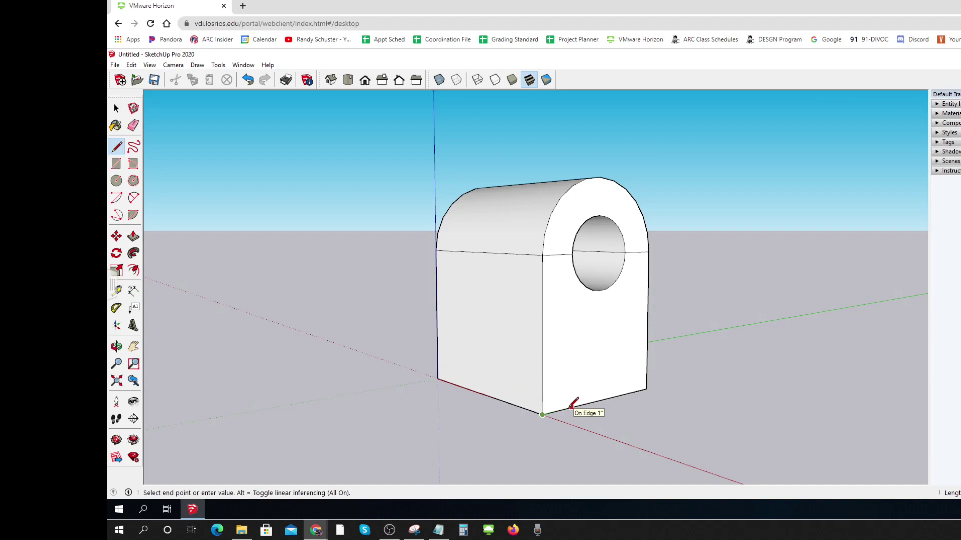
{"action": "left_click", "coordinate": [570, 407]}
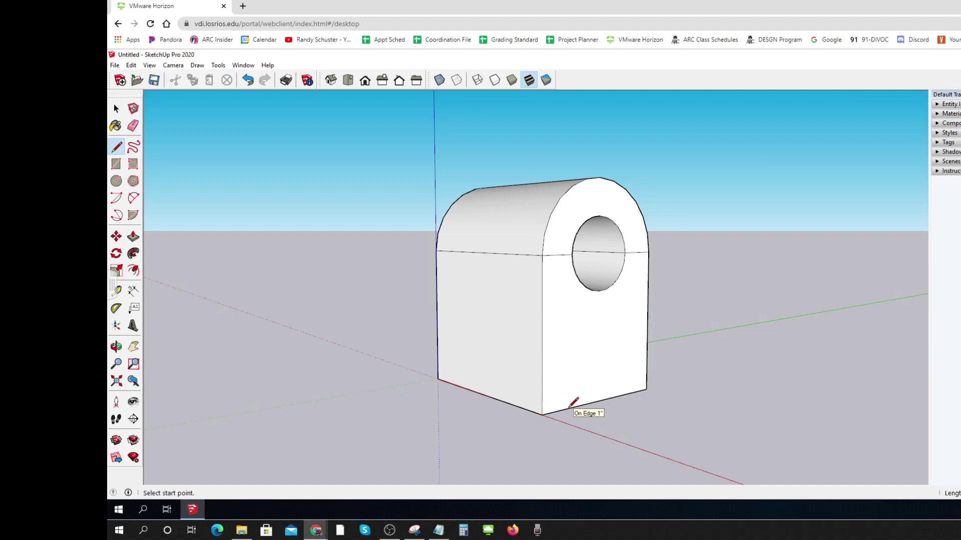
{"action": "left_click", "coordinate": [571, 407]}
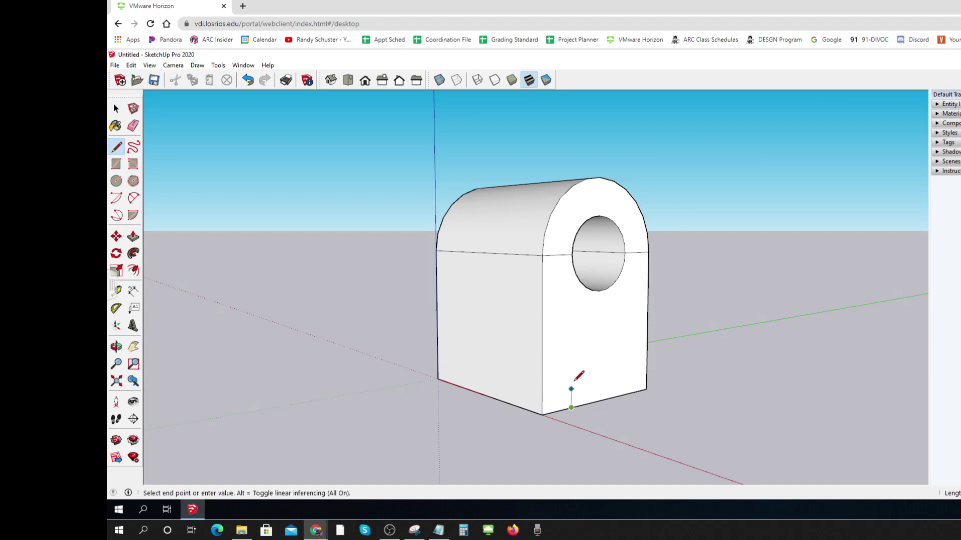
{"action": "key", "text": "Return"}
{"action": "key", "text": "Escape"}
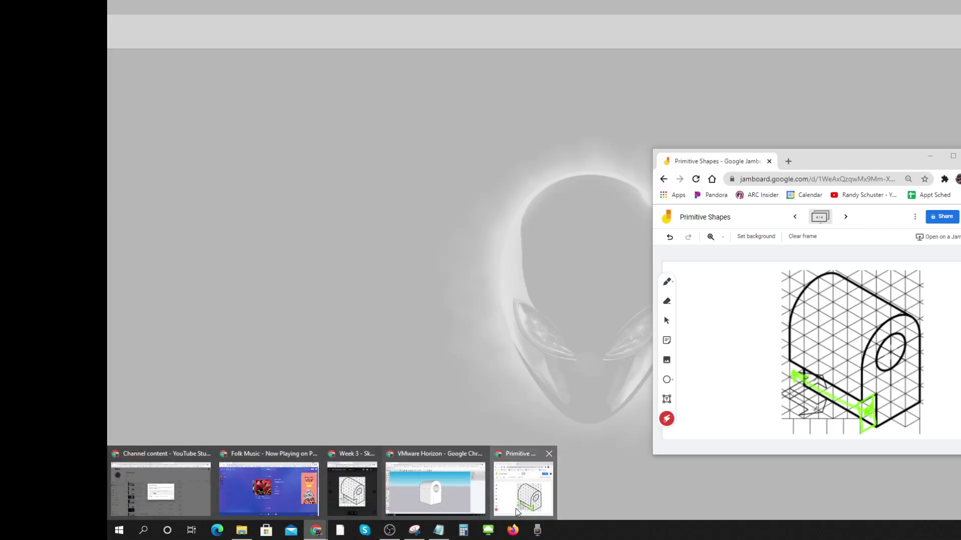
Check the Jamboard notch sketch and close the notch outline with a line from the vertical line's upper end to the block's near vertical edge.
{"action": "left_click", "coordinate": [518, 511]}
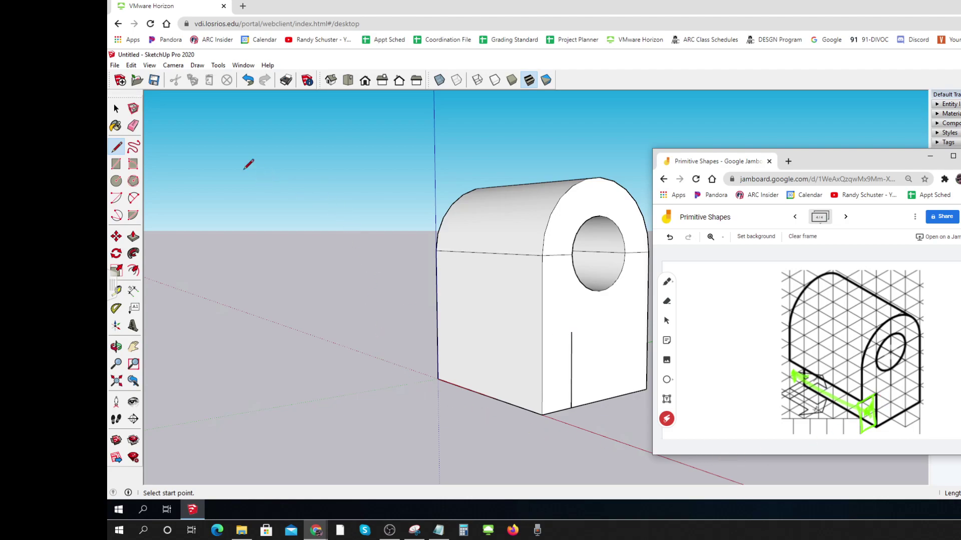
{"action": "left_click", "coordinate": [117, 109]}
{"action": "key", "text": "l"}
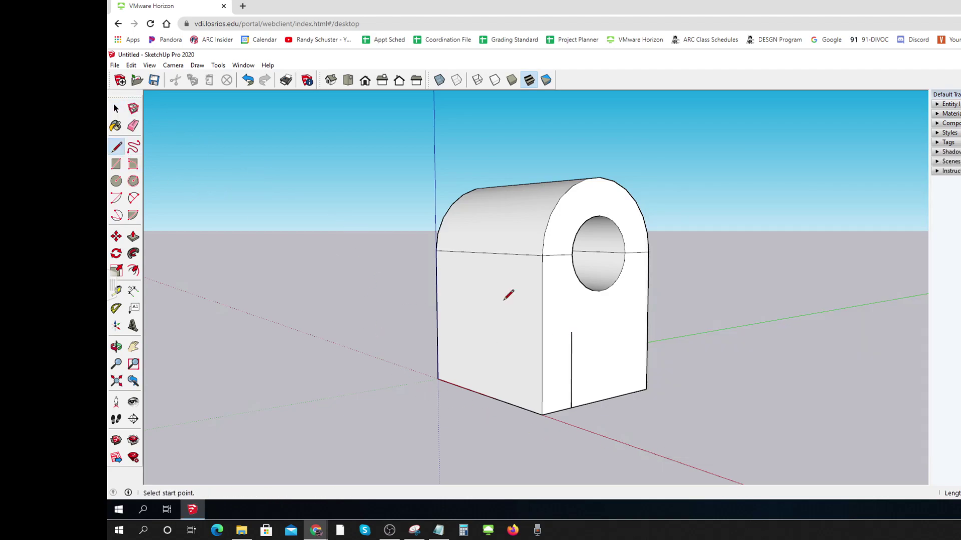
{"action": "left_click", "coordinate": [571, 332]}
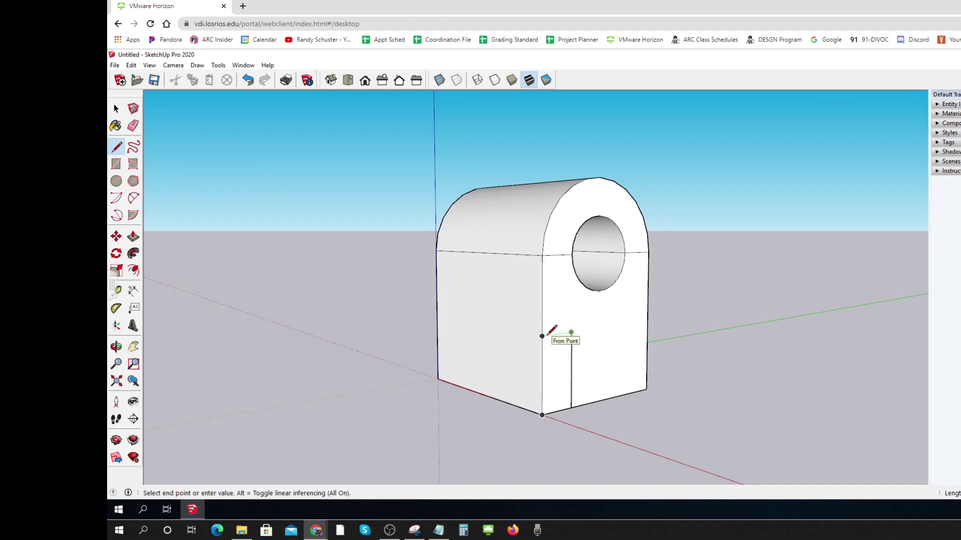
{"action": "left_click", "coordinate": [542, 336]}
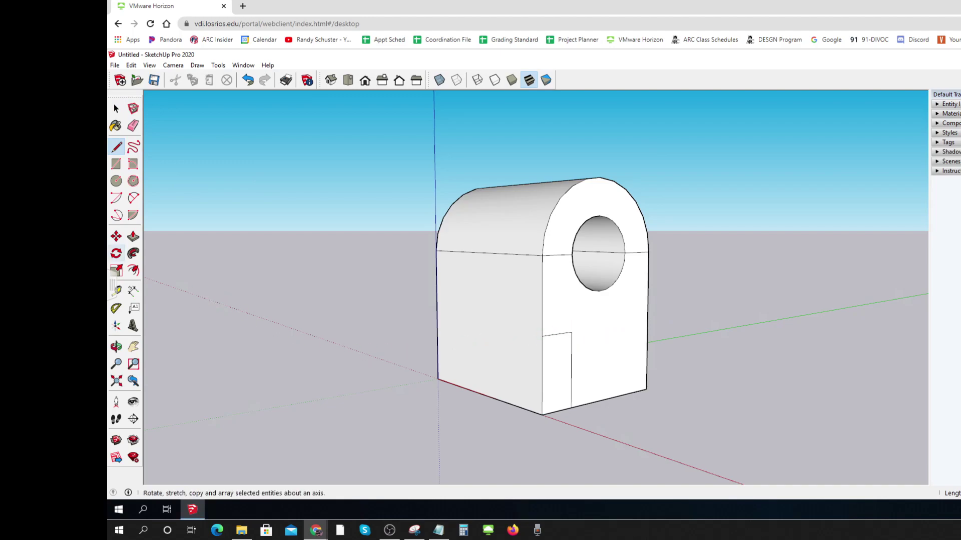
Push the notch rectangle through the block's full length to cut away the lower corner.
{"action": "left_click", "coordinate": [134, 238]}
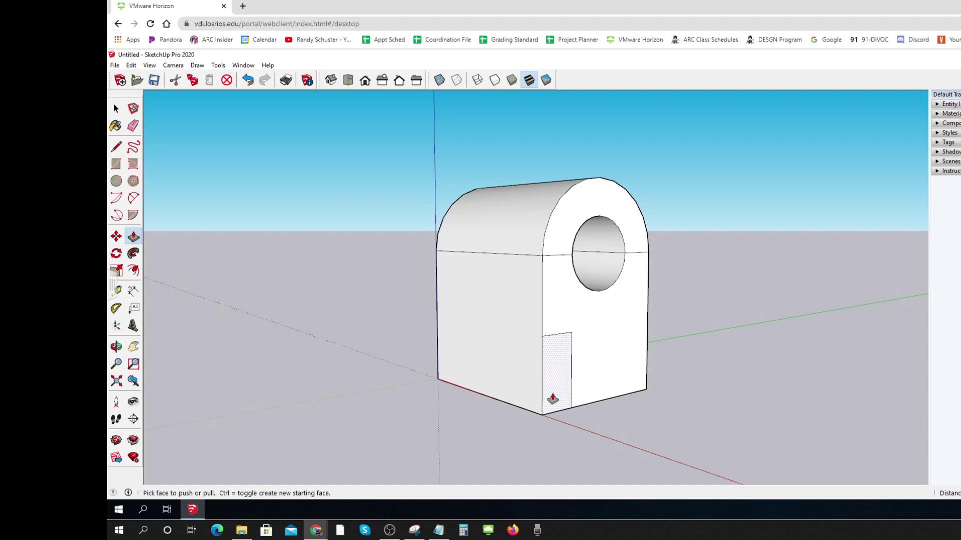
{"action": "left_click", "coordinate": [551, 399]}
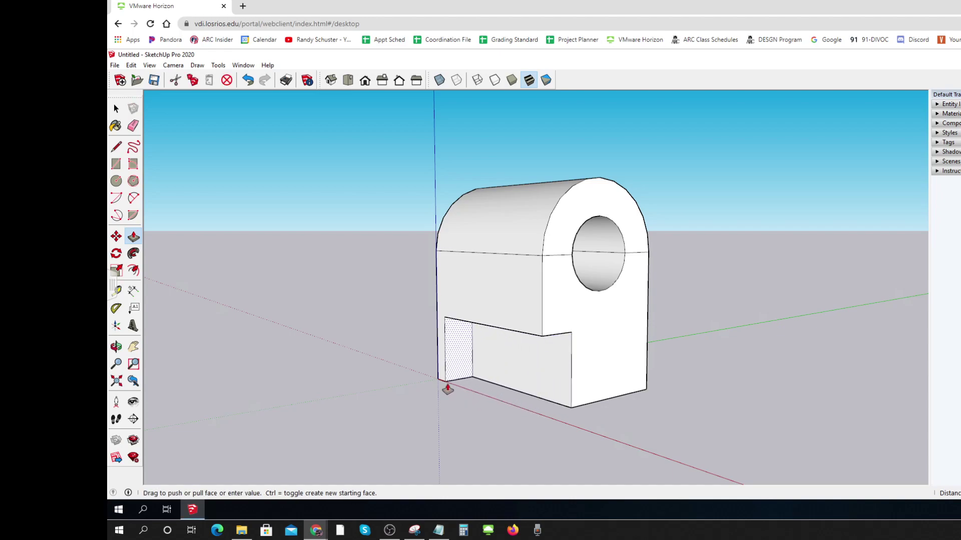
{"action": "left_click", "coordinate": [439, 381]}
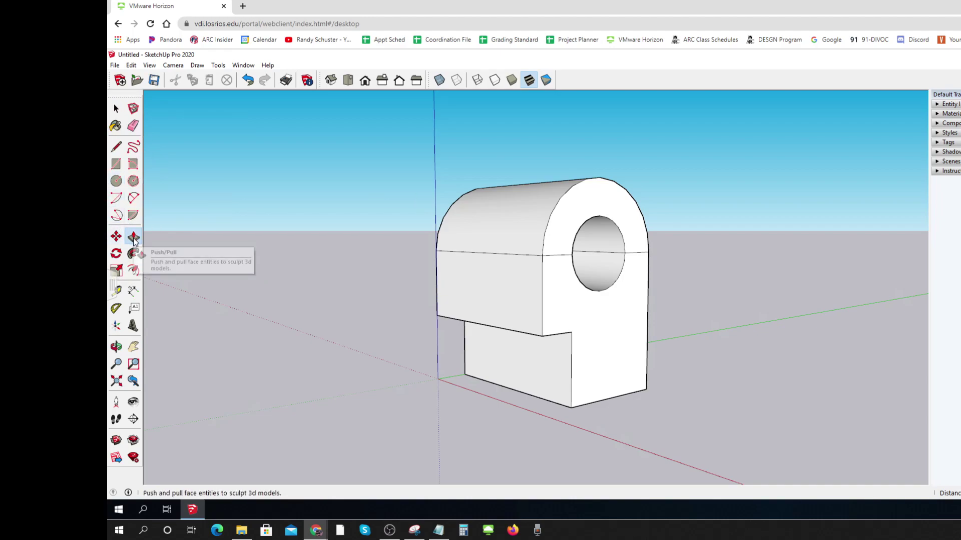
{"action": "key", "text": "ctrl"}
{"action": "key", "text": "ctrl"}
{"action": "key", "text": "ctrl"}
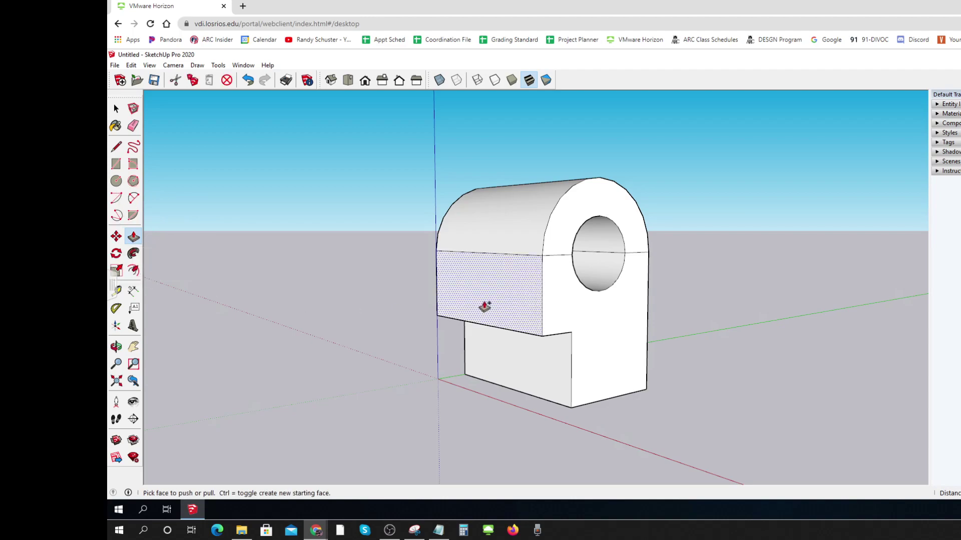
{"action": "left_click", "coordinate": [115, 108]}
{"action": "left_click_drag", "start_coordinate": [332, 143], "coordinate": [742, 445]}
{"action": "right_click", "coordinate": [603, 340]}
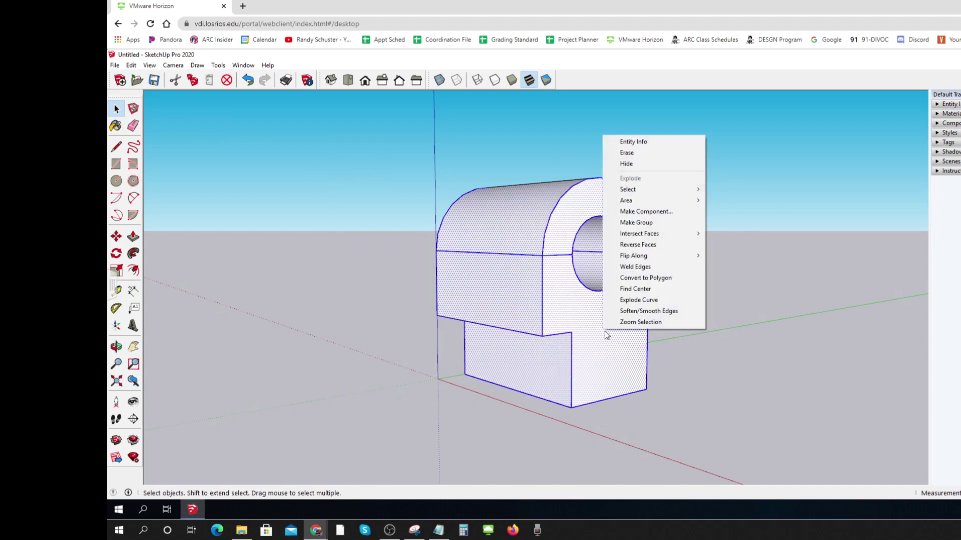
{"action": "mouse_move", "coordinate": [650, 233]}
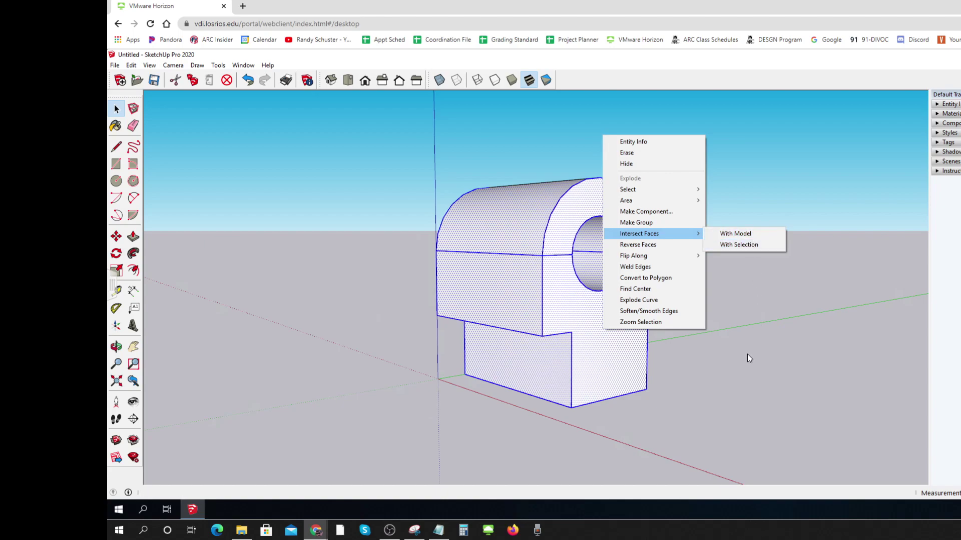
{"action": "left_click", "coordinate": [698, 405]}
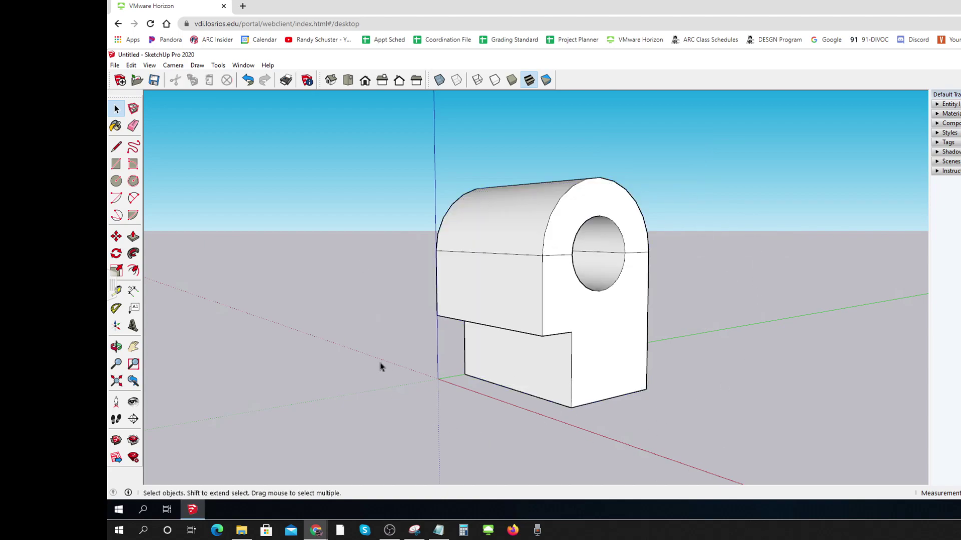
Export the current view as a JPEG 2D graphic named Primitive-3-4 in the Work folder.
{"action": "left_click", "coordinate": [115, 66]}
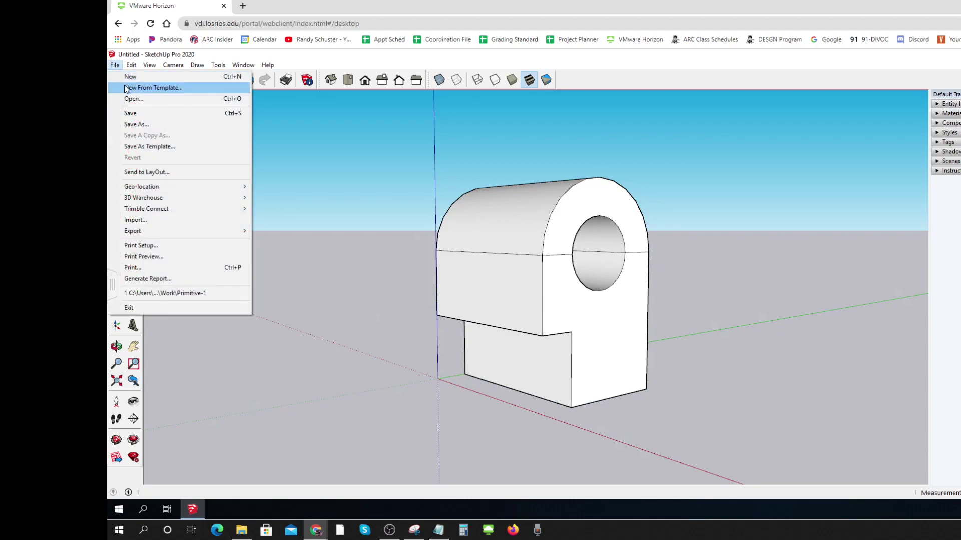
{"action": "mouse_move", "coordinate": [140, 236]}
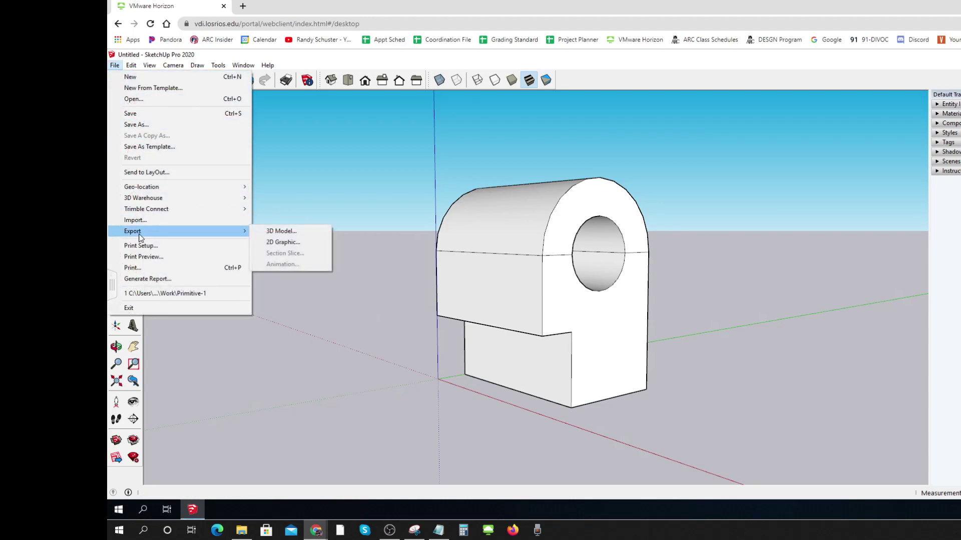
{"action": "left_click", "coordinate": [276, 247]}
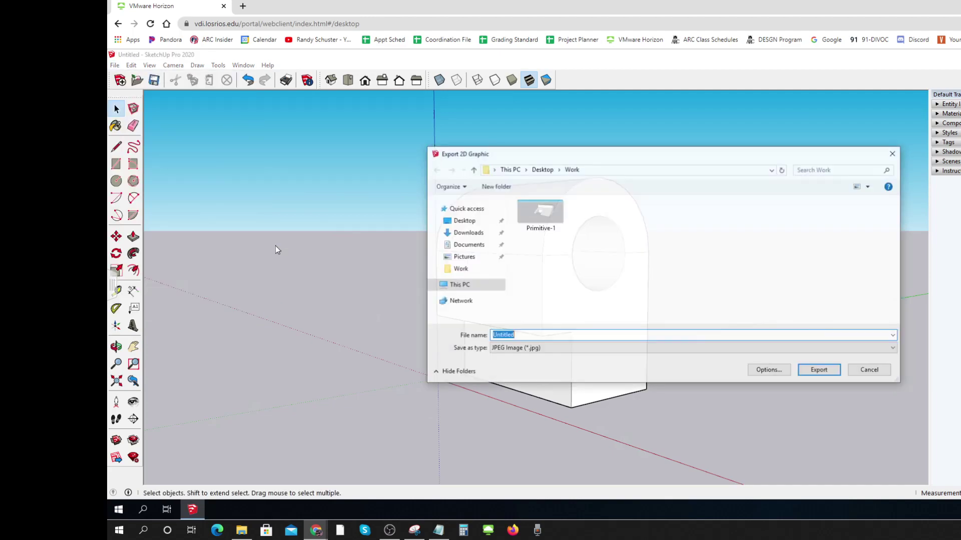
{"action": "left_click", "coordinate": [546, 234]}
{"action": "left_click", "coordinate": [527, 335]}
{"action": "double_click", "coordinate": [526, 335]}
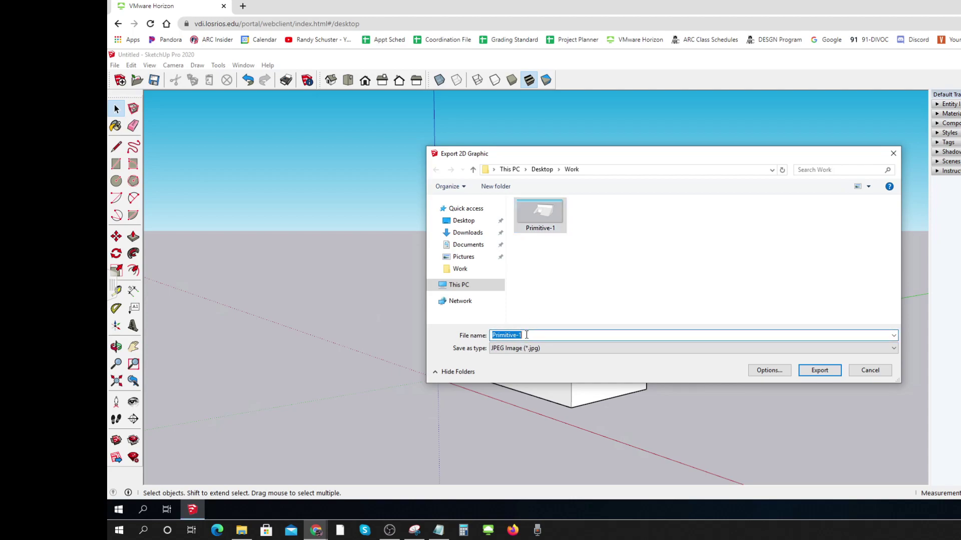
{"action": "left_click", "coordinate": [527, 336]}
{"action": "key", "text": "BackSpace"}
{"action": "type", "text": "3"}
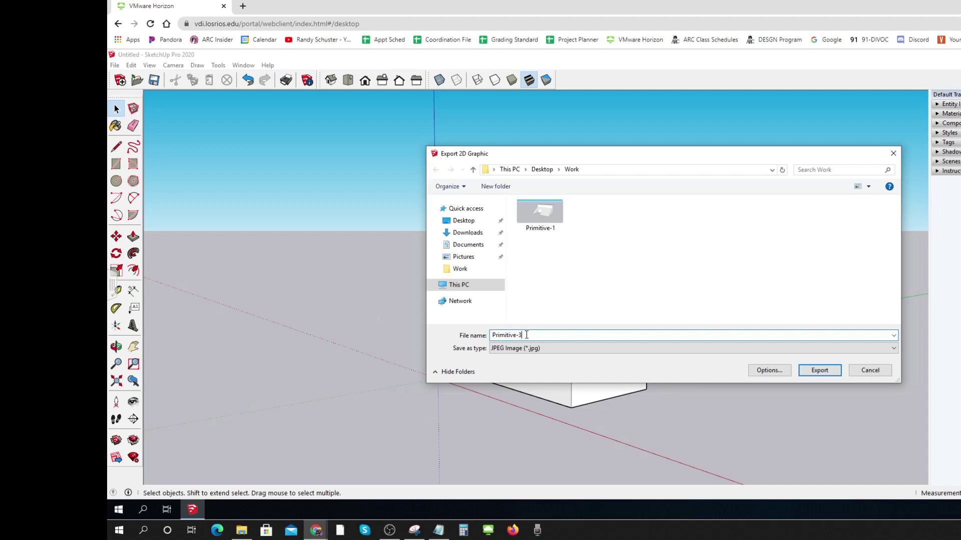
{"action": "type", "text": "-4"}
{"action": "left_click", "coordinate": [823, 373]}
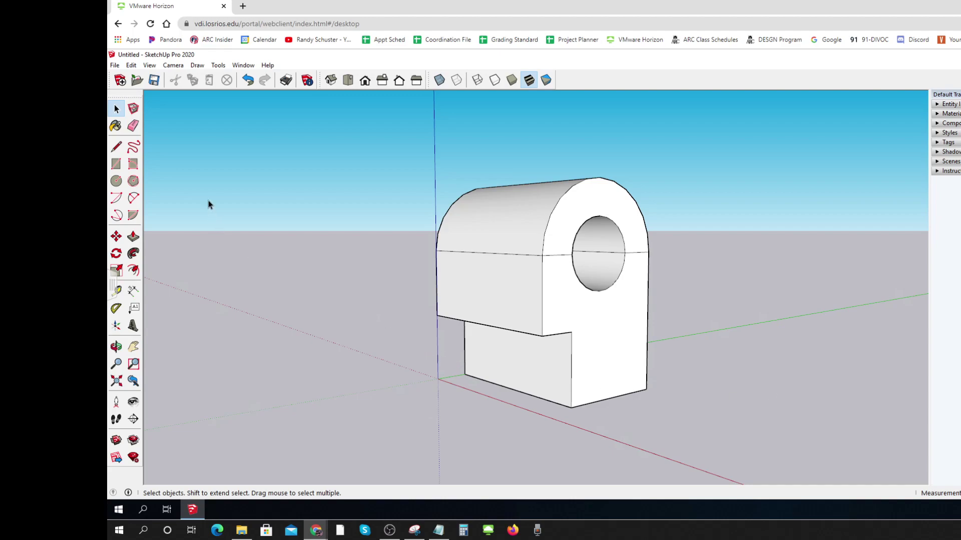
Save the model as a SketchUp file named Primitive-3-4 in the Work folder.
{"action": "left_click", "coordinate": [115, 67]}
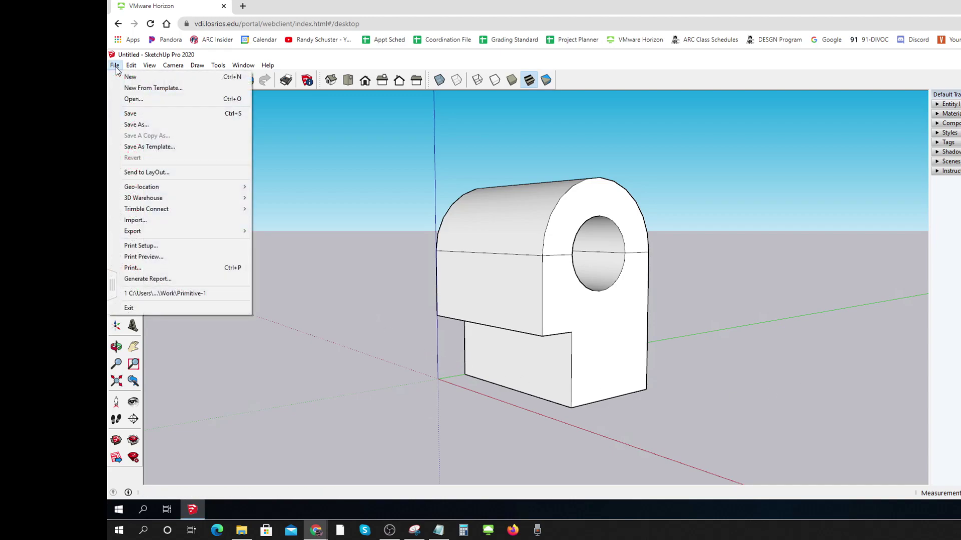
{"action": "left_click", "coordinate": [136, 125]}
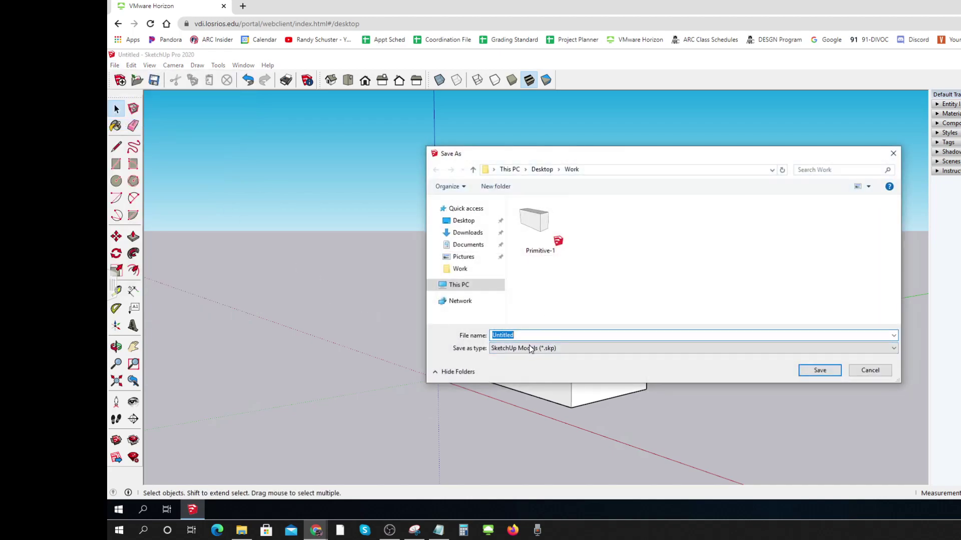
{"action": "left_click", "coordinate": [550, 258]}
{"action": "left_click", "coordinate": [526, 334]}
{"action": "left_click", "coordinate": [527, 335]}
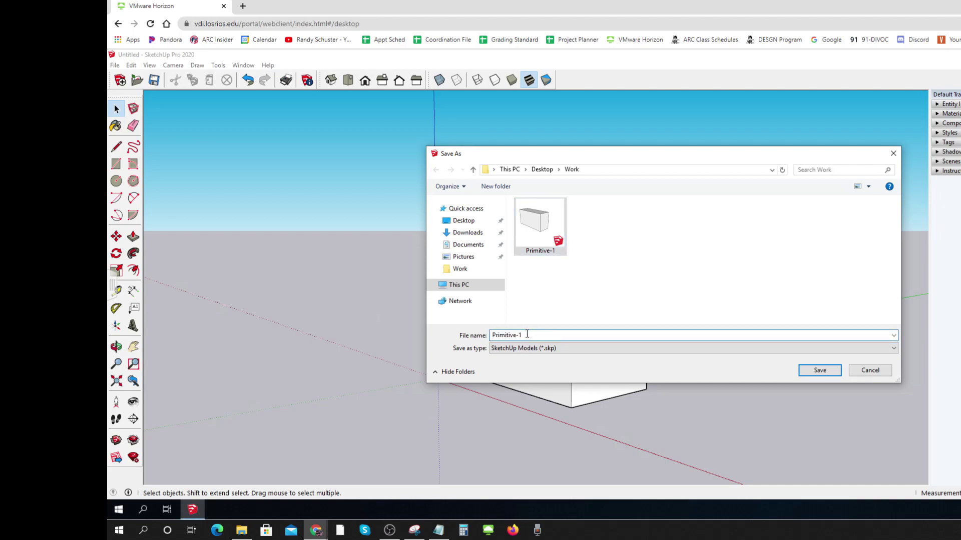
{"action": "key", "text": "BackSpace"}
{"action": "type", "text": "3-4"}
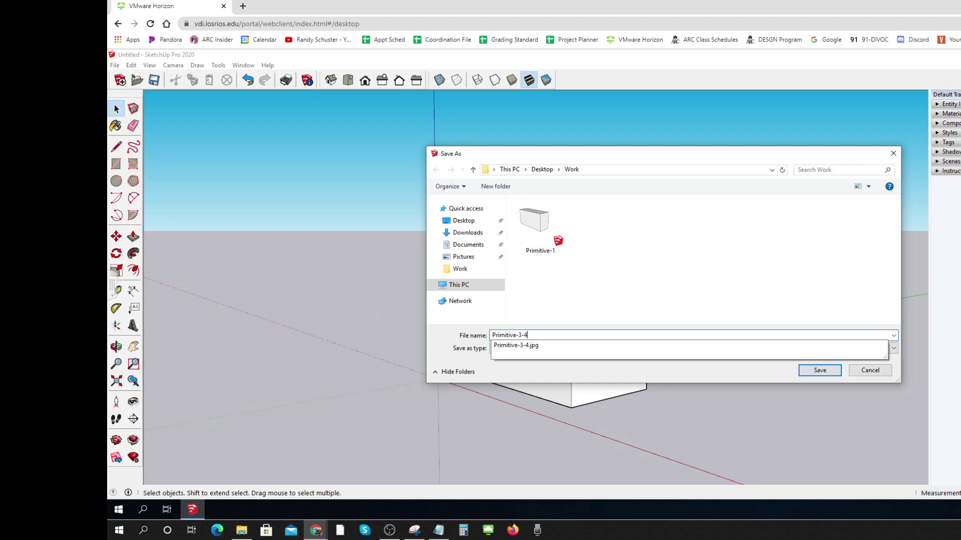
{"action": "left_click", "coordinate": [818, 372]}
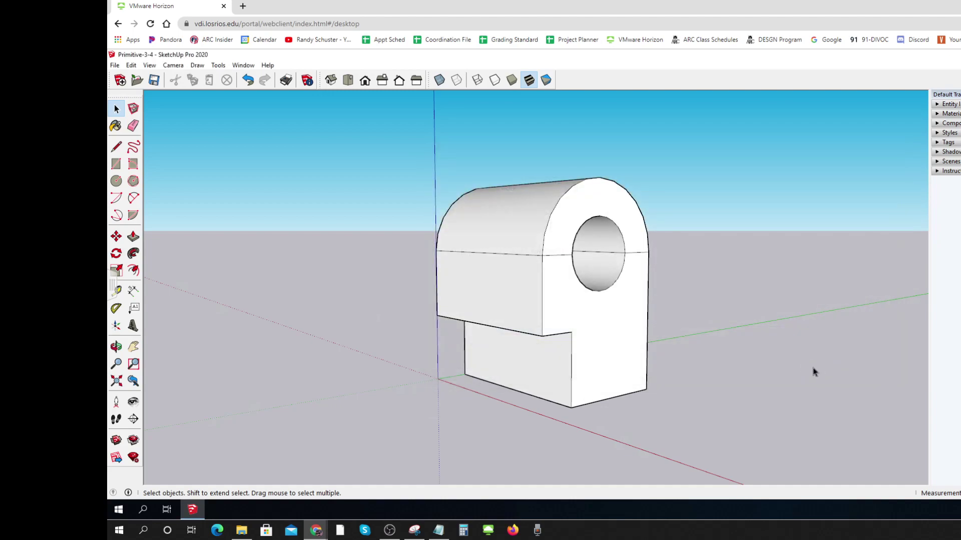